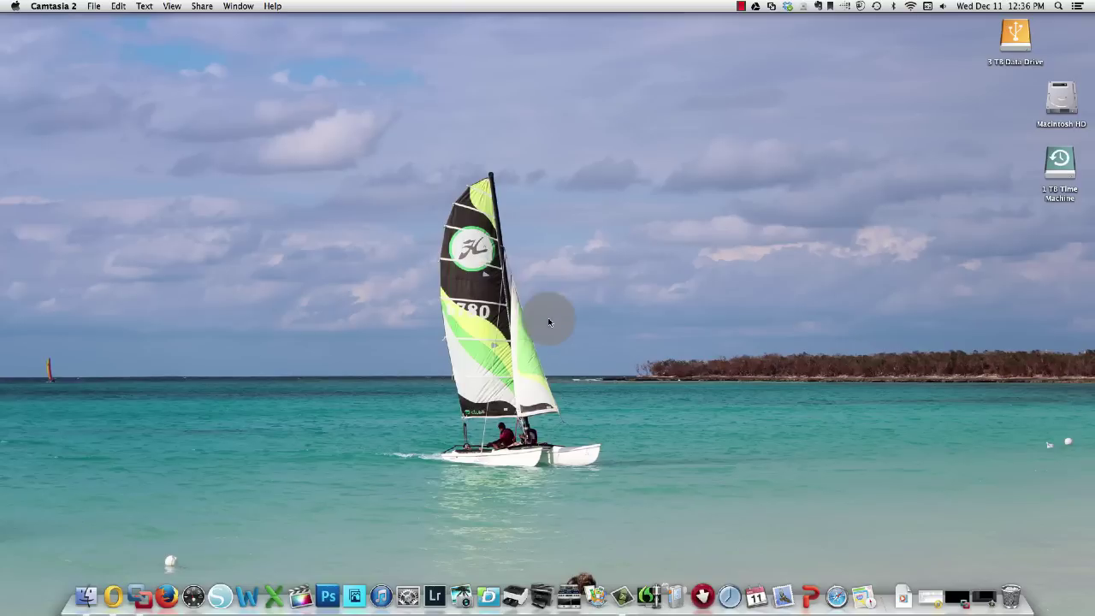
Open a Finder window, move it left, and show the Digital cutting files folder.
{"action": "left_click", "coordinate": [354, 596]}
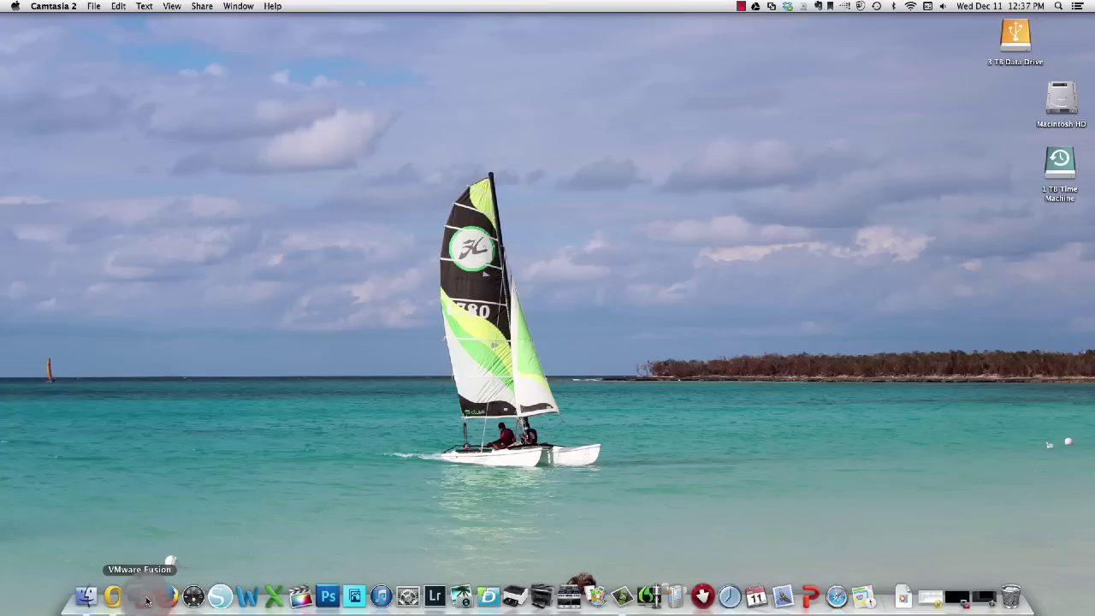
{"action": "left_click", "coordinate": [85, 603]}
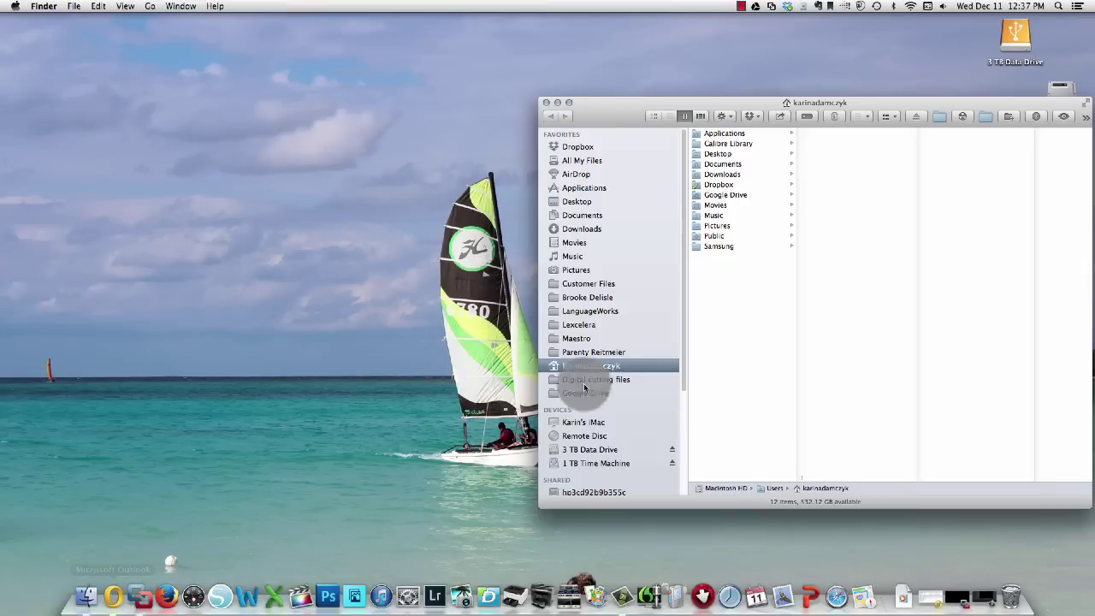
{"action": "left_click_drag", "start_coordinate": [604, 117], "coordinate": [216, 119]}
{"action": "left_click", "coordinate": [197, 380]}
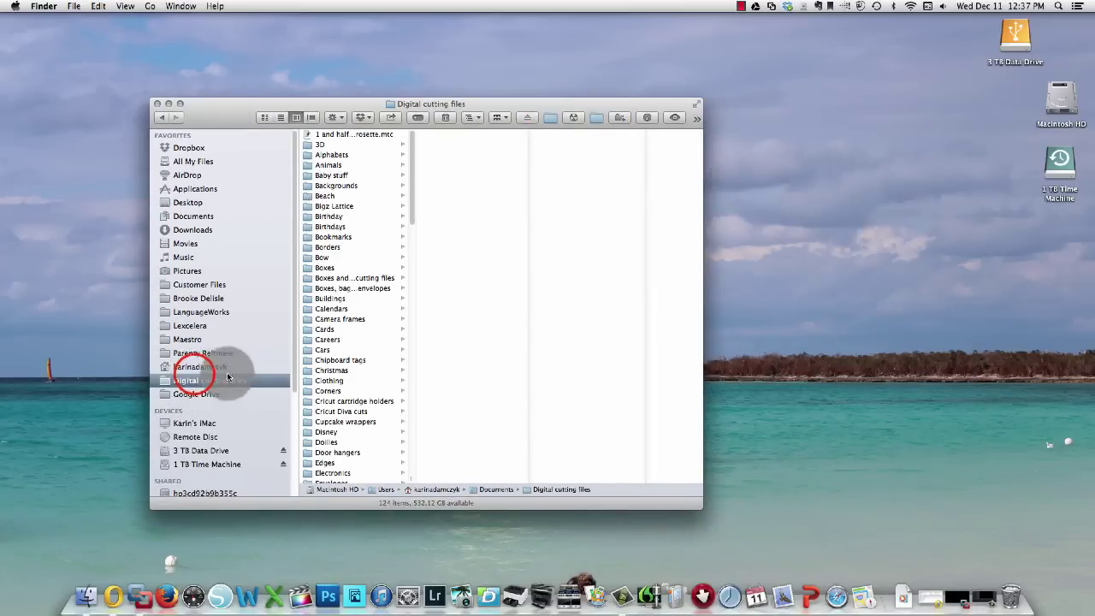
{"action": "scroll", "coordinate": [342, 385], "scroll_direction": "down", "scroll_amount": 10}
{"action": "scroll", "coordinate": [344, 390], "scroll_direction": "up", "scroll_amount": 10}
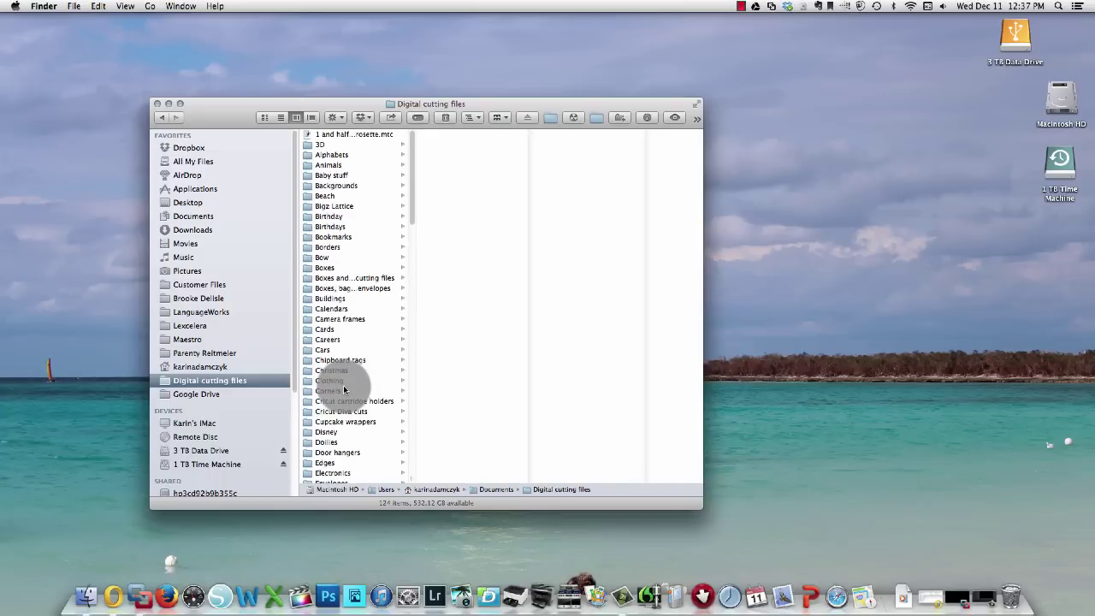
Widen the name column, go to Monograms > Split Regal monograms, and select the zip archive.
{"action": "double_click", "coordinate": [413, 477]}
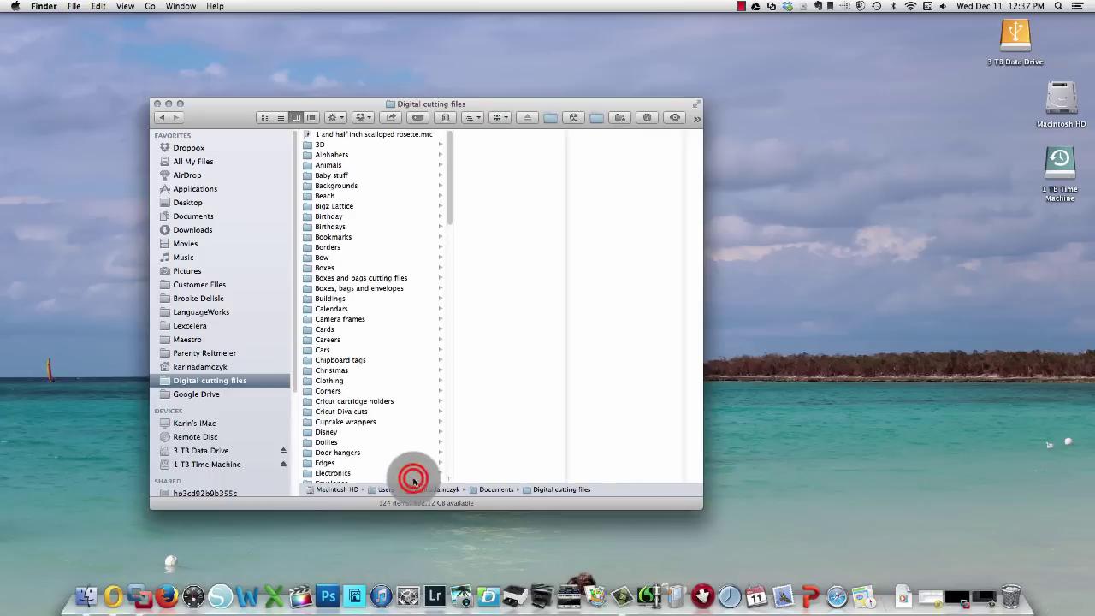
{"action": "scroll", "coordinate": [360, 248], "scroll_direction": "down", "scroll_amount": 5}
{"action": "scroll", "coordinate": [361, 253], "scroll_direction": "down", "scroll_amount": 6}
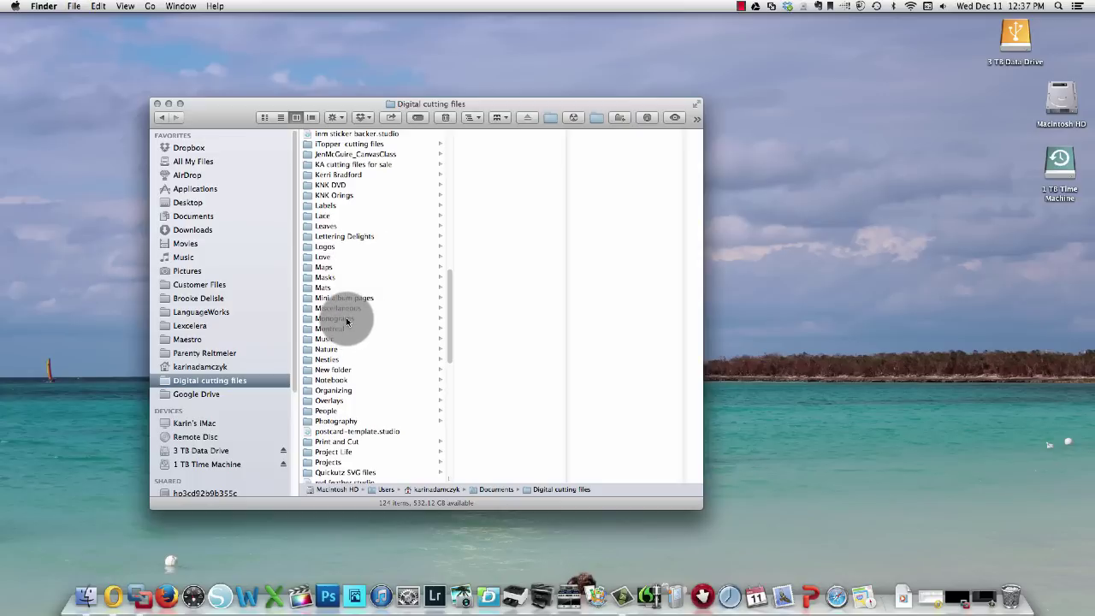
{"action": "left_click", "coordinate": [346, 320]}
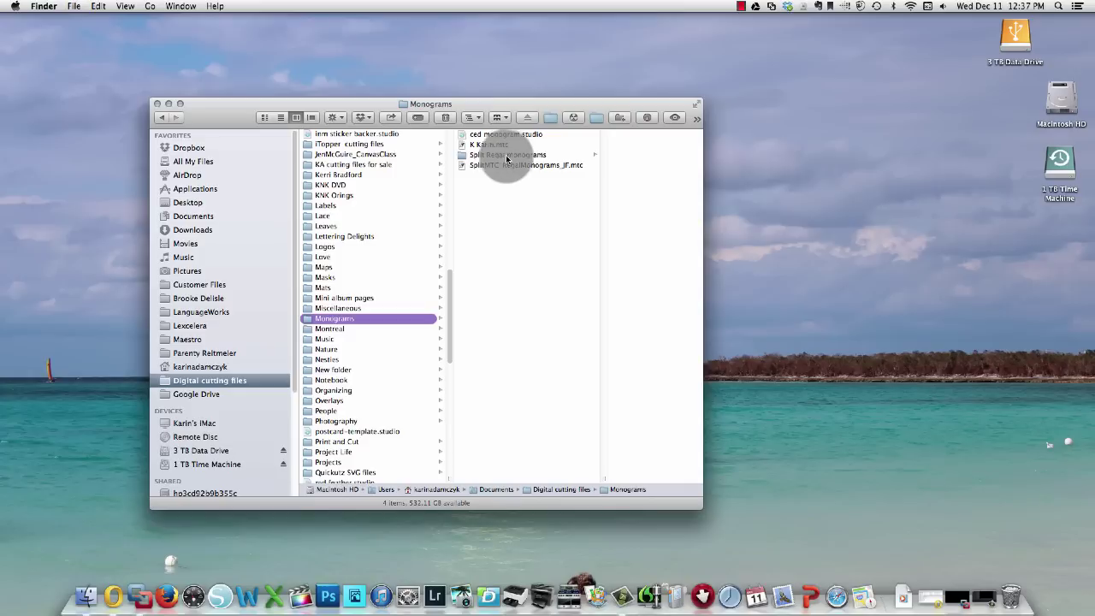
{"action": "left_click", "coordinate": [512, 157]}
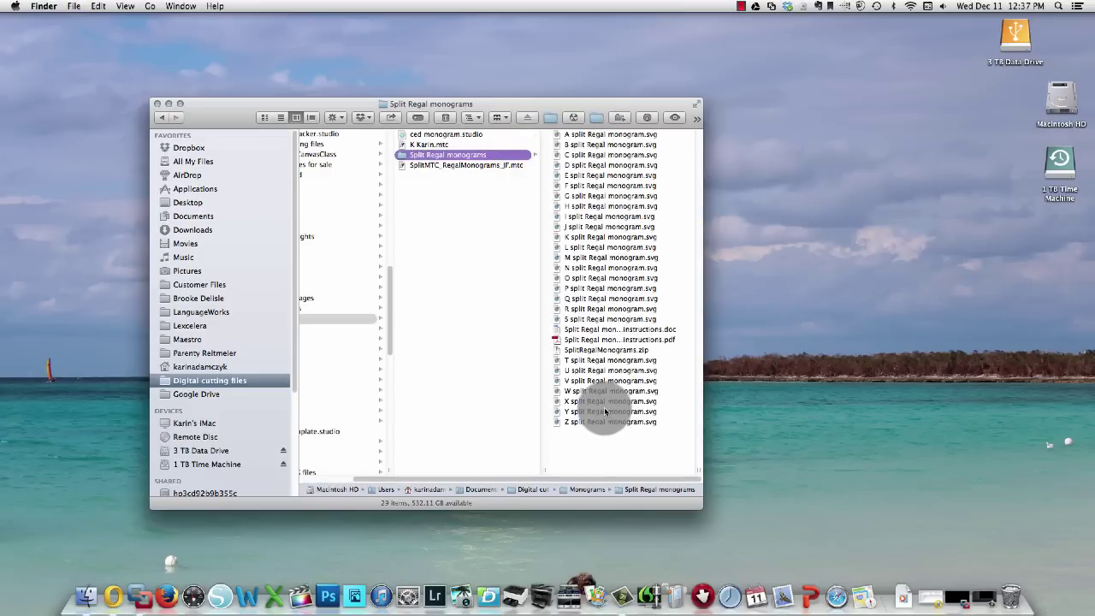
{"action": "left_click", "coordinate": [602, 351]}
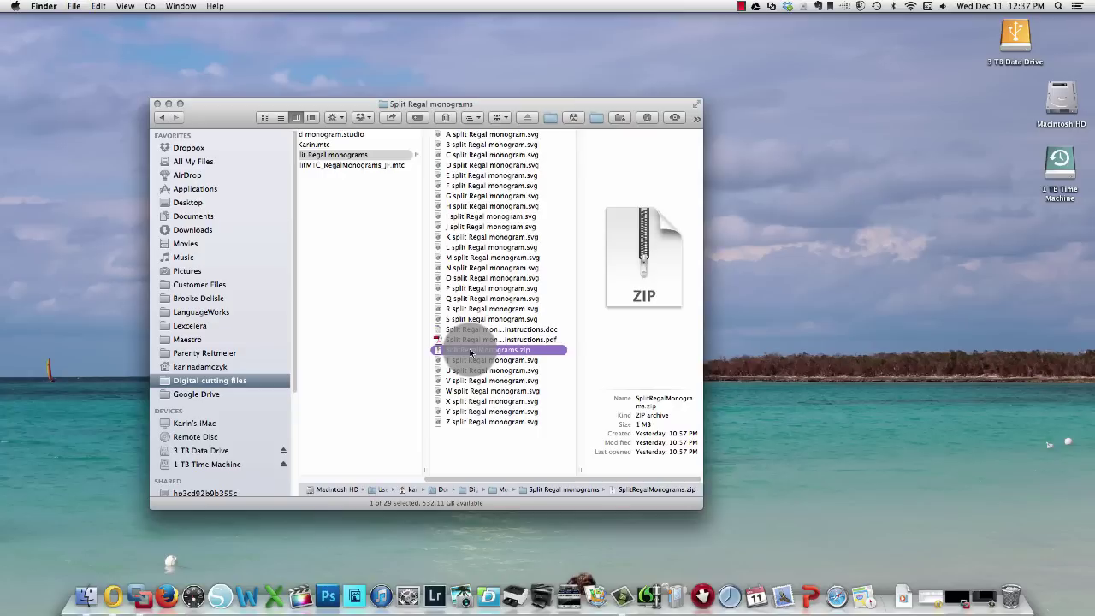
Unzip the monogram archive into a SplitRegalMonograms folder.
{"action": "double_click", "coordinate": [470, 351]}
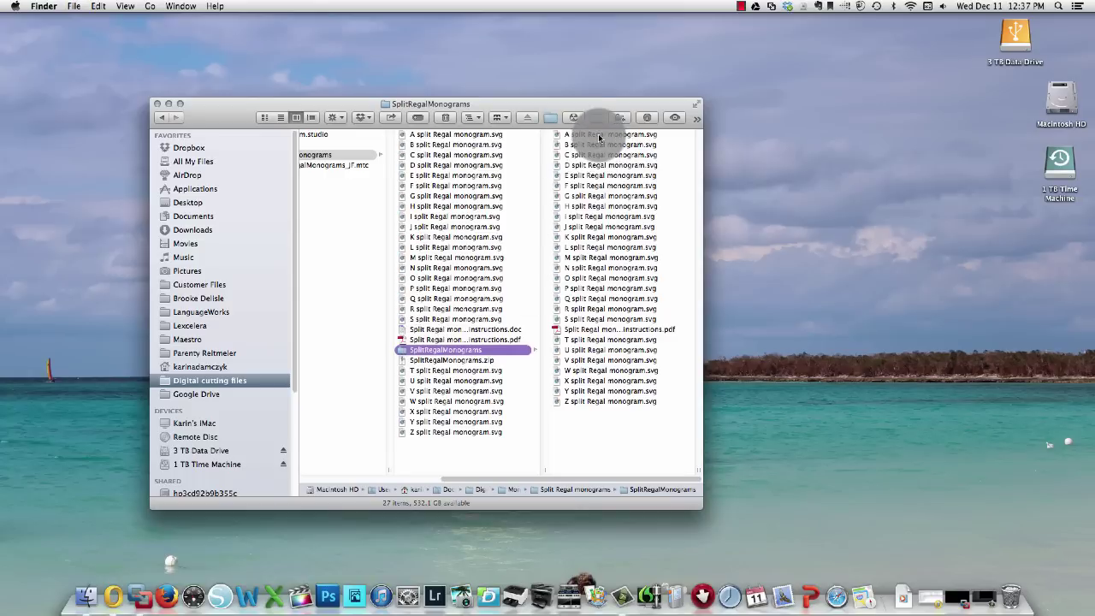
{"action": "left_click", "coordinate": [435, 352]}
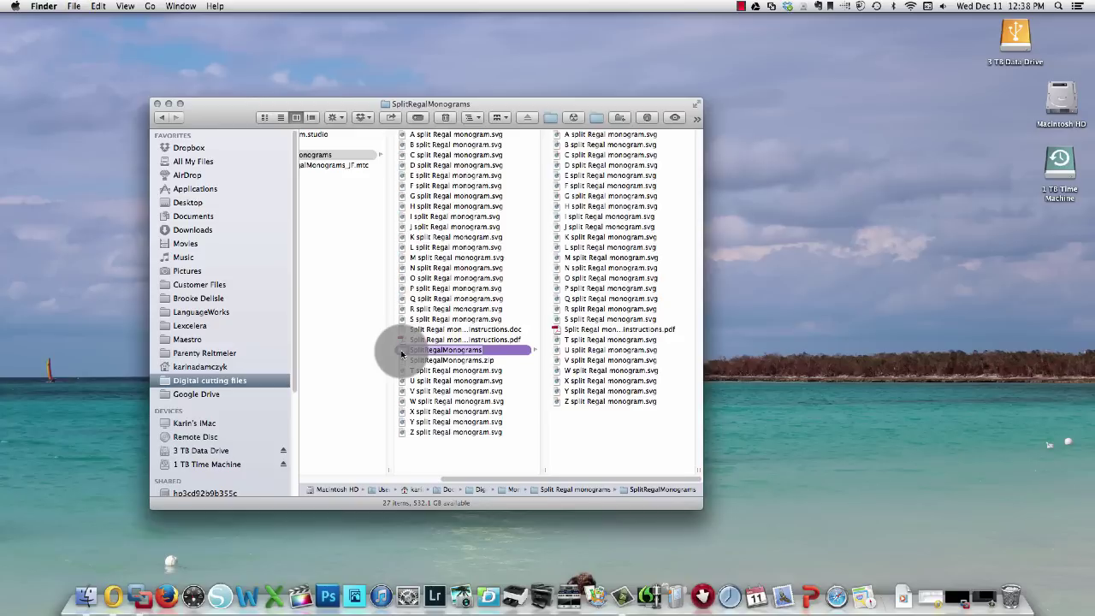
{"action": "key", "text": "Return"}
Open the Split Regal monogram instructions PDF from the unzipped folder.
{"action": "left_click", "coordinate": [622, 146]}
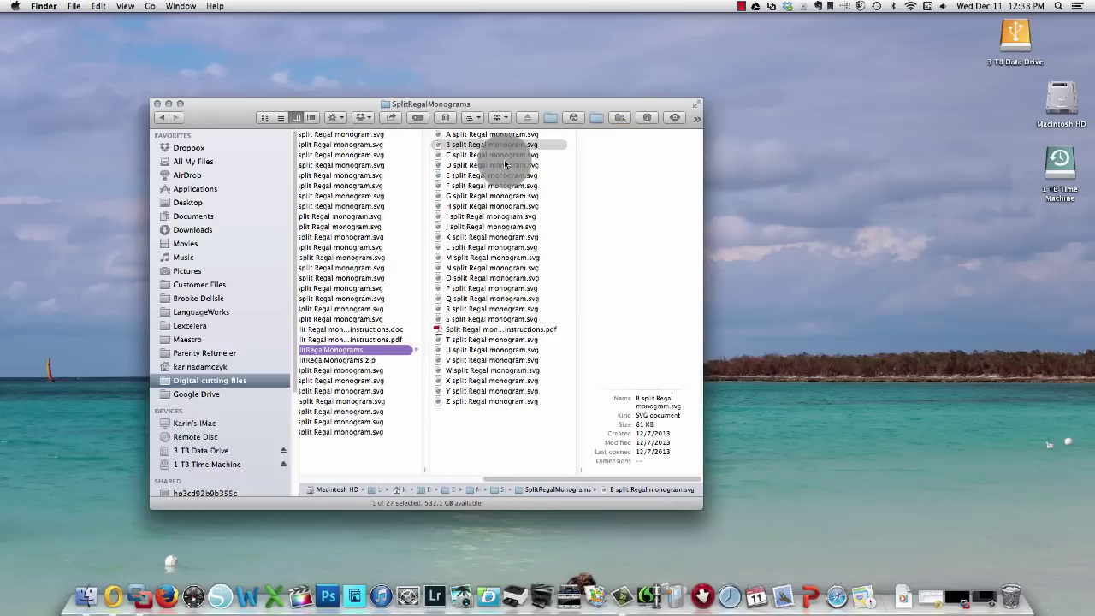
{"action": "left_click", "coordinate": [518, 331]}
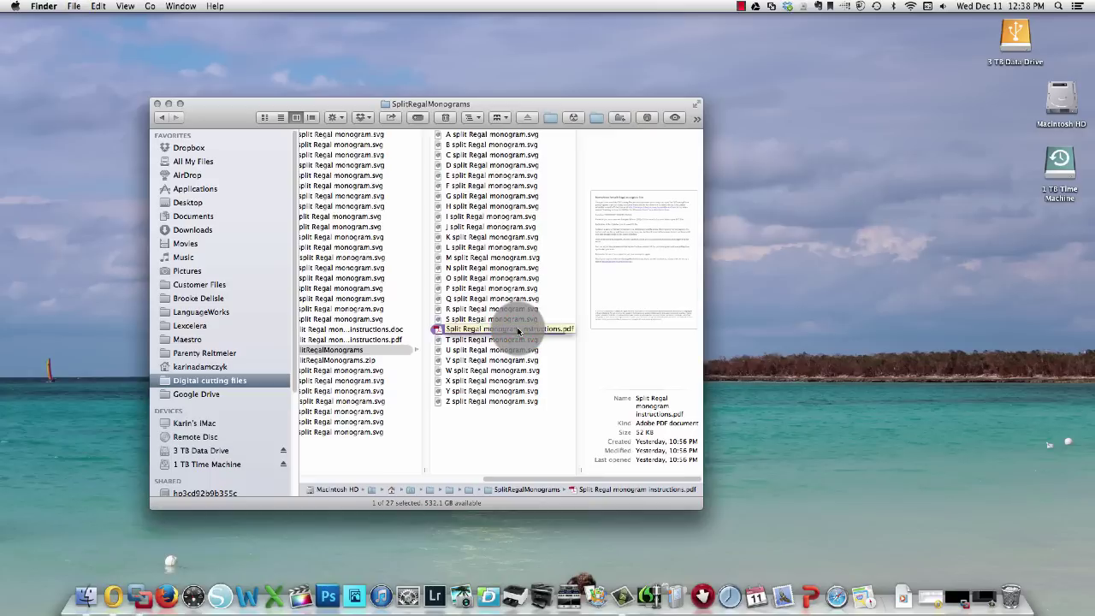
{"action": "double_click", "coordinate": [439, 330]}
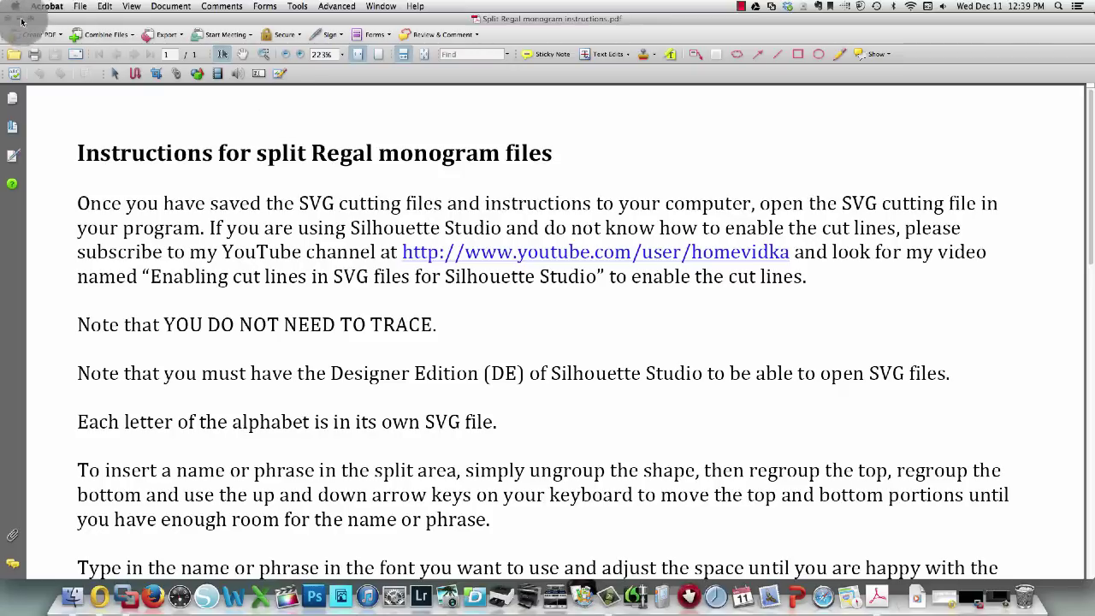
Quit Acrobat after reading the instructions, returning to the monogram folder.
{"action": "left_click", "coordinate": [44, 9]}
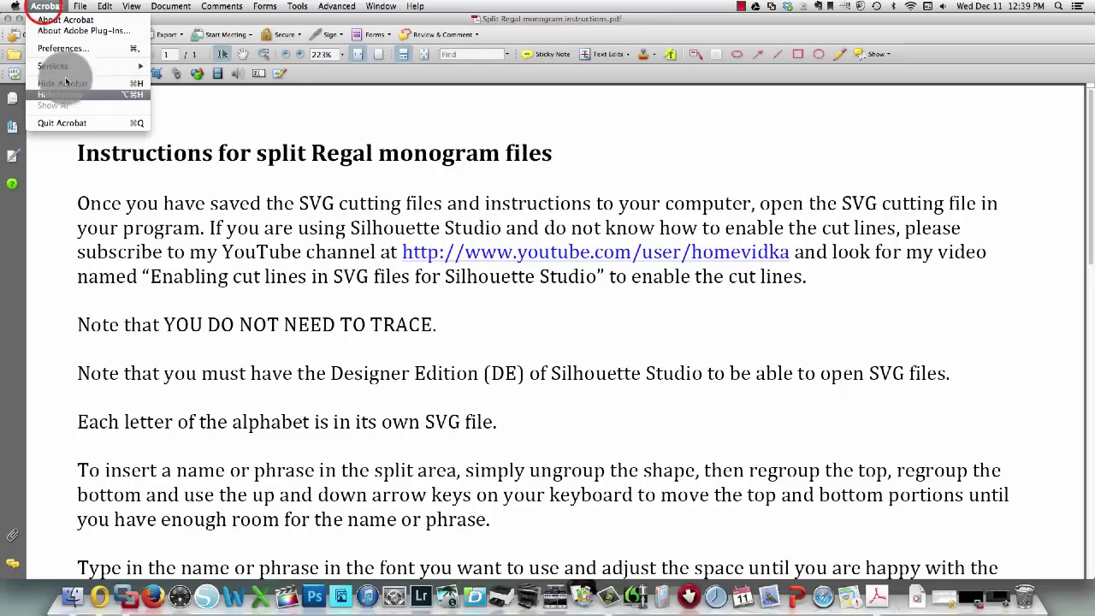
{"action": "left_click", "coordinate": [64, 123]}
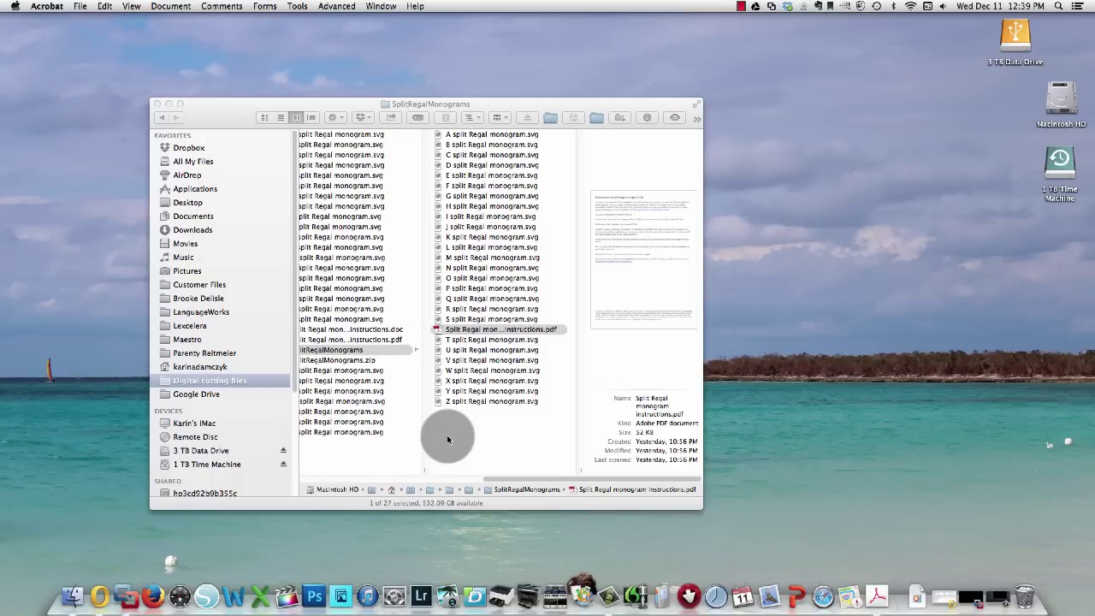
Select G split Regal monogram.svg, check its Open With choices, then dismiss the menu.
{"action": "left_click", "coordinate": [503, 196]}
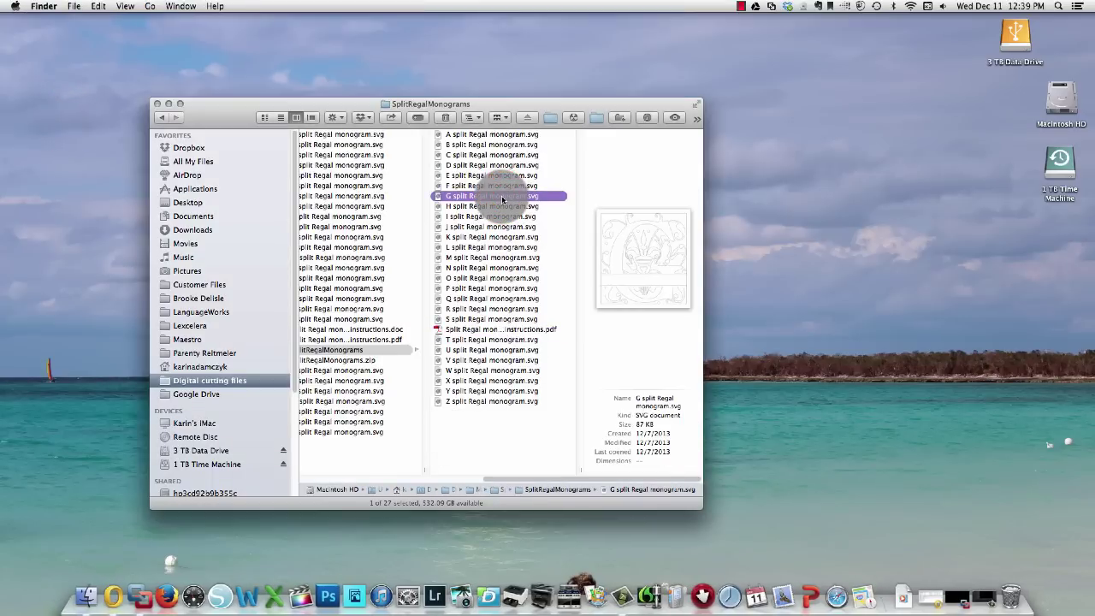
{"action": "right_click", "coordinate": [503, 199]}
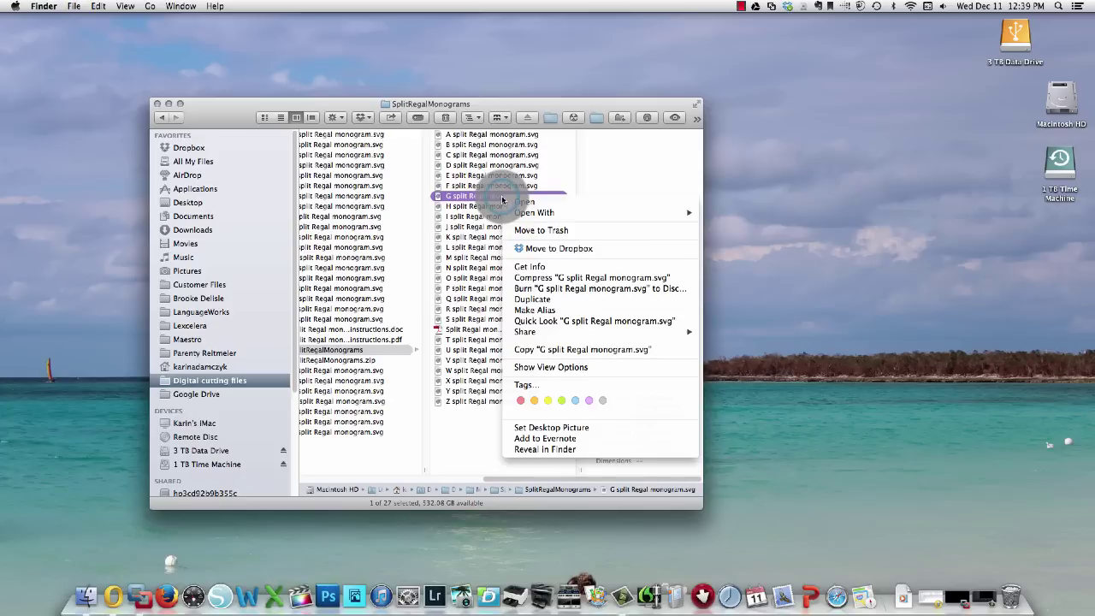
{"action": "mouse_move", "coordinate": [534, 214]}
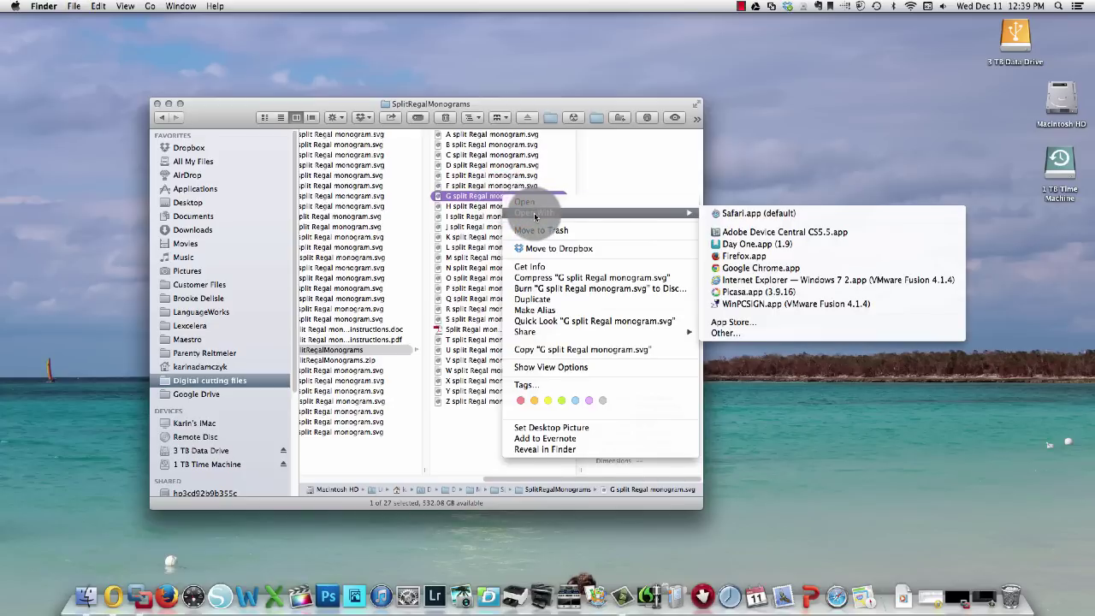
{"action": "left_click", "coordinate": [474, 198]}
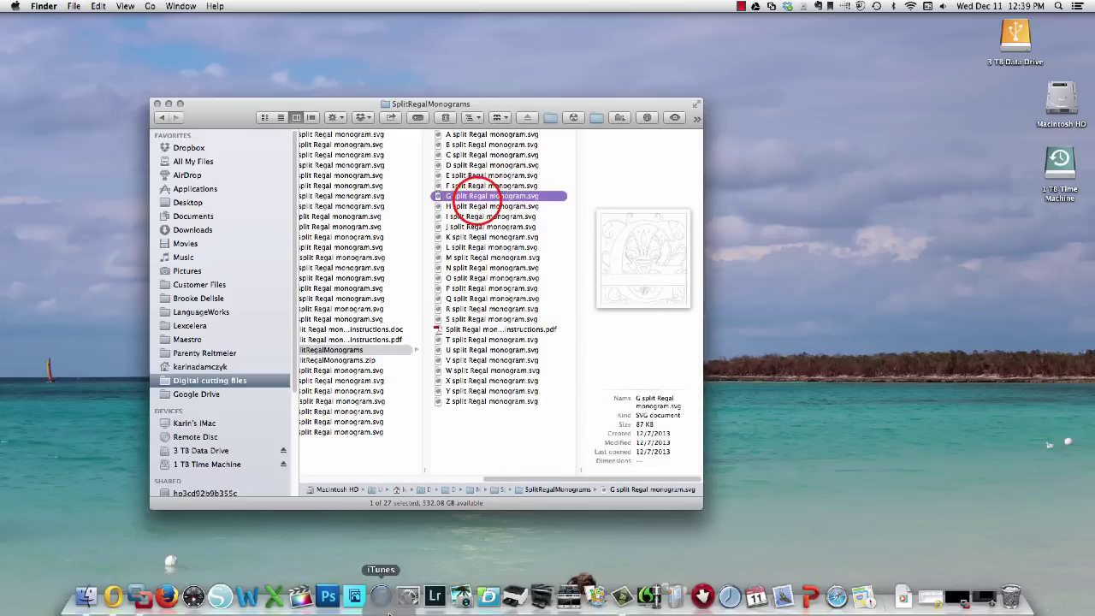
Launch Silhouette Studio and open G split Regal monogram.svg from Monograms > Split Regal monograms.
{"action": "left_click", "coordinate": [219, 597]}
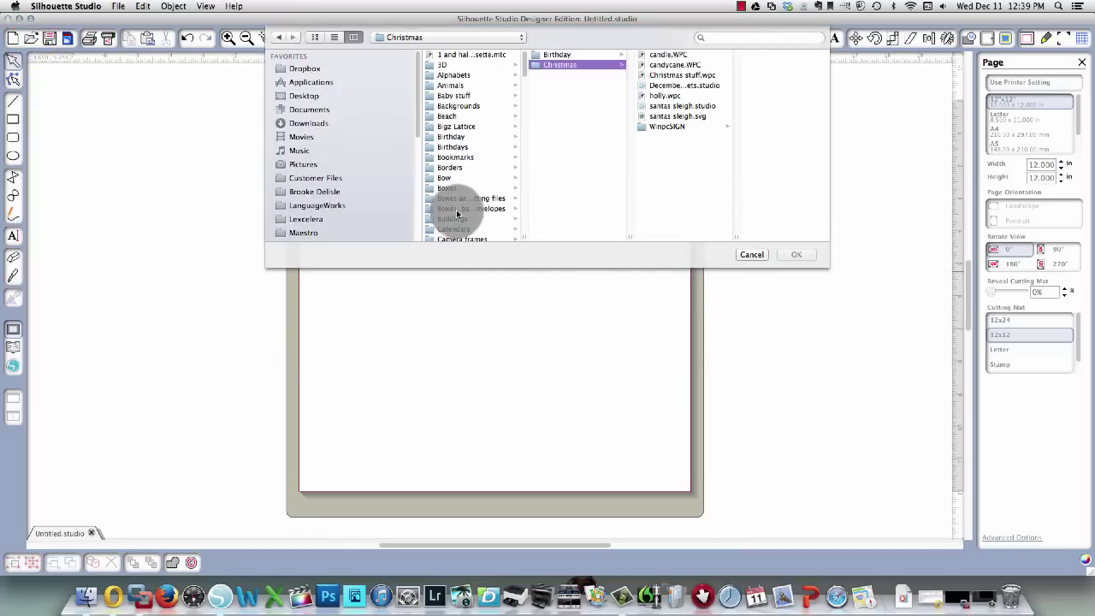
{"action": "left_click", "coordinate": [455, 209]}
{"action": "scroll", "coordinate": [457, 214], "scroll_direction": "down", "scroll_amount": 3}
{"action": "scroll", "coordinate": [456, 214], "scroll_direction": "down", "scroll_amount": 5}
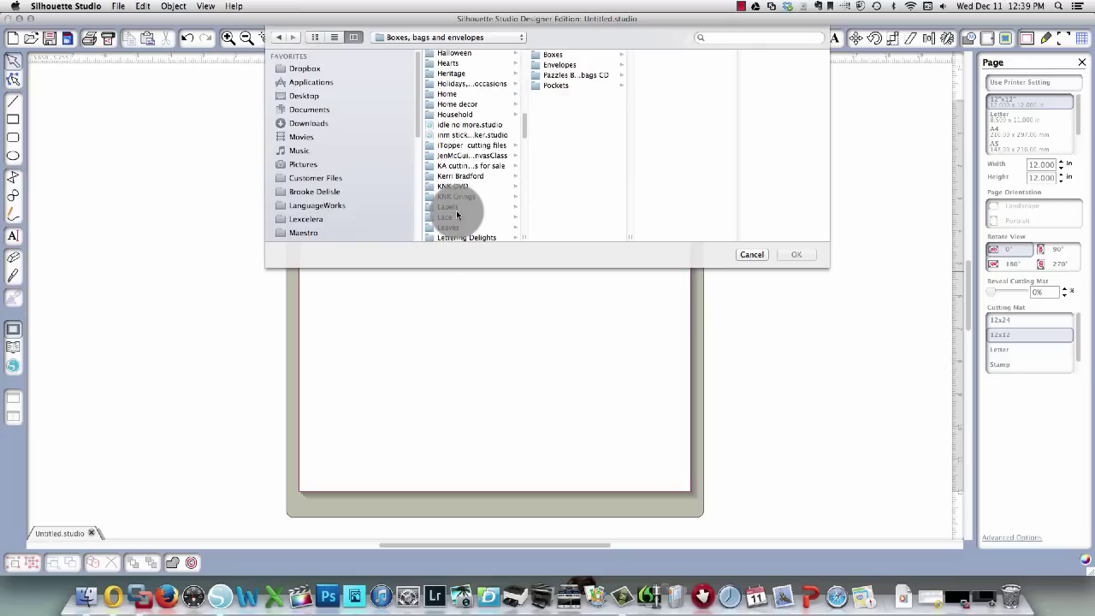
{"action": "scroll", "coordinate": [457, 214], "scroll_direction": "down", "scroll_amount": 3}
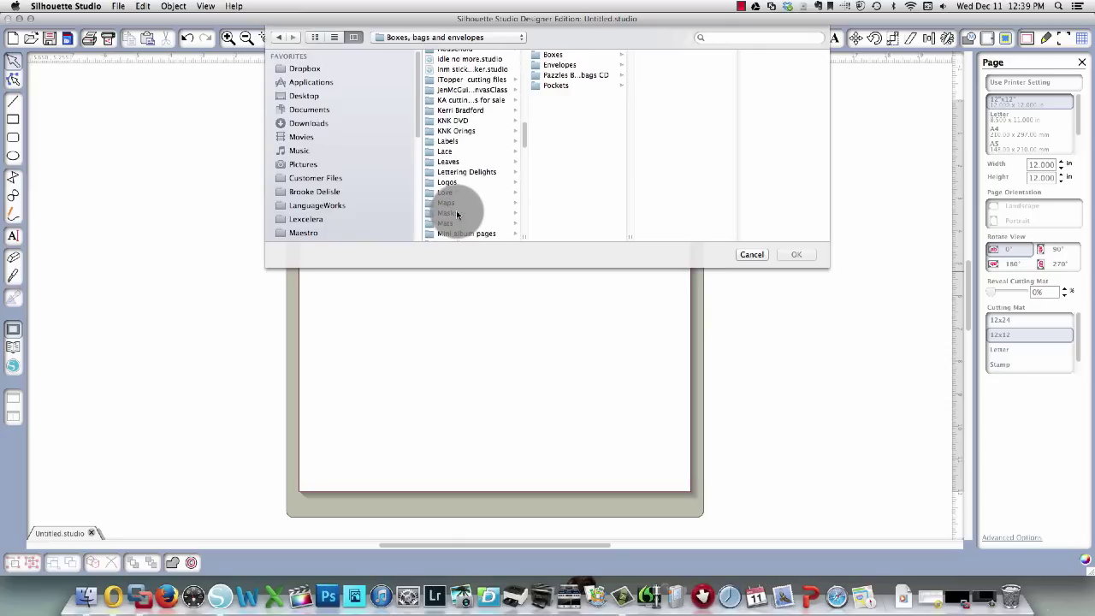
{"action": "scroll", "coordinate": [456, 210], "scroll_direction": "down", "scroll_amount": 3}
{"action": "left_click", "coordinate": [456, 196]}
{"action": "left_click", "coordinate": [568, 76]}
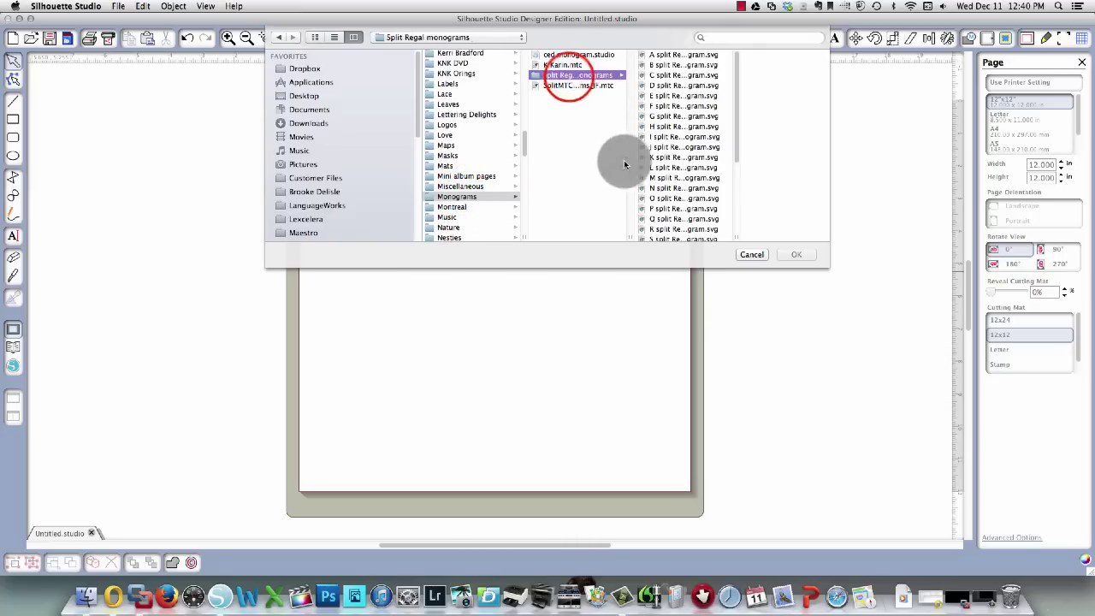
{"action": "left_click", "coordinate": [667, 118]}
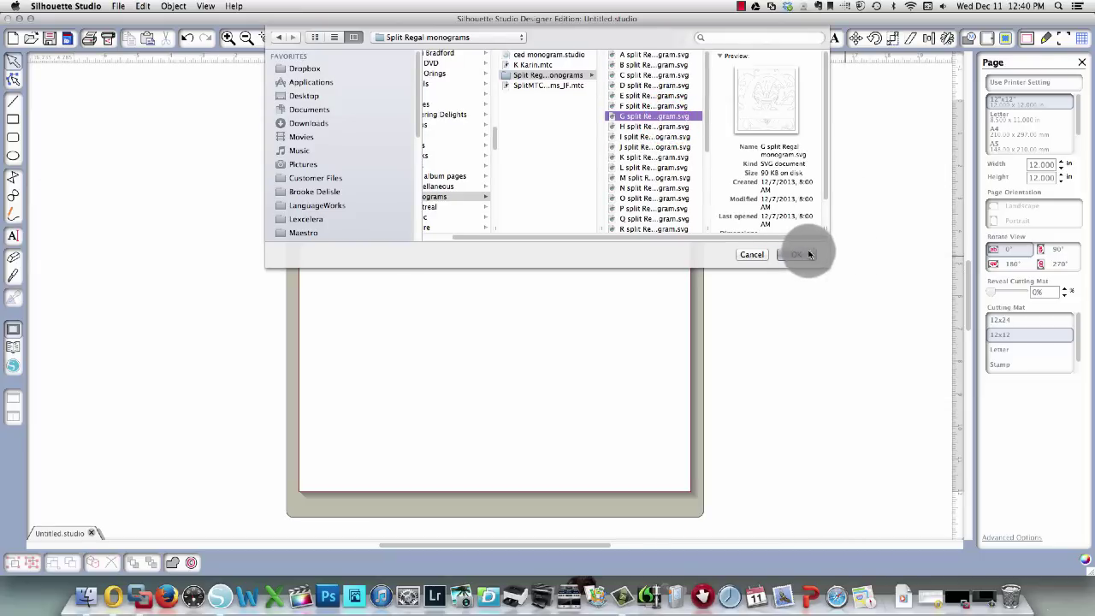
{"action": "left_click", "coordinate": [804, 254]}
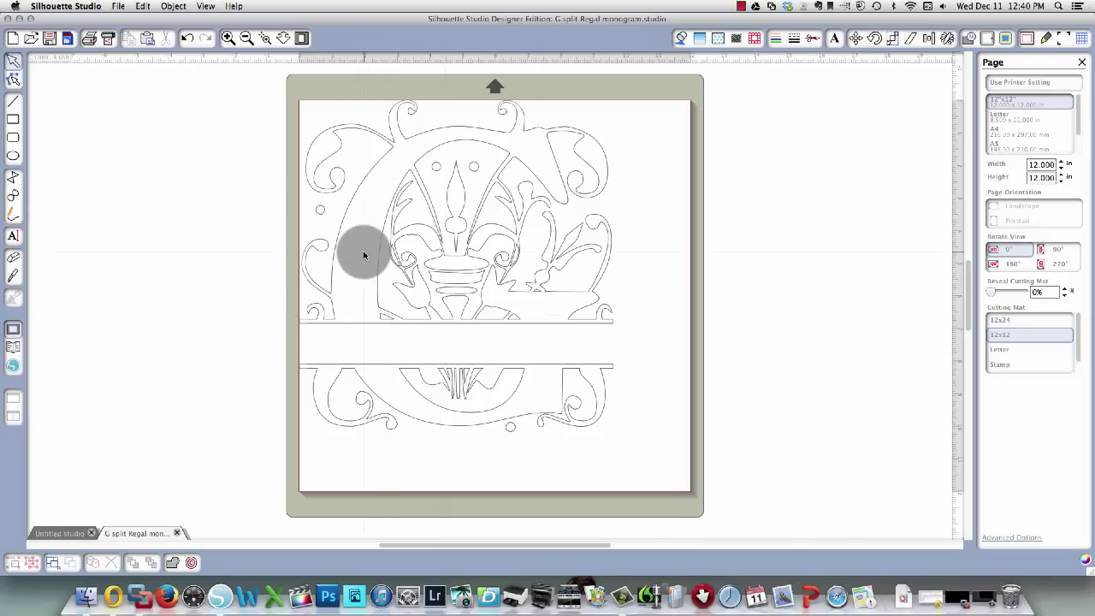
Select the whole G monogram and align it Center to Page (9.620 × 10.160 in).
{"action": "left_click_drag", "start_coordinate": [261, 71], "coordinate": [773, 515]}
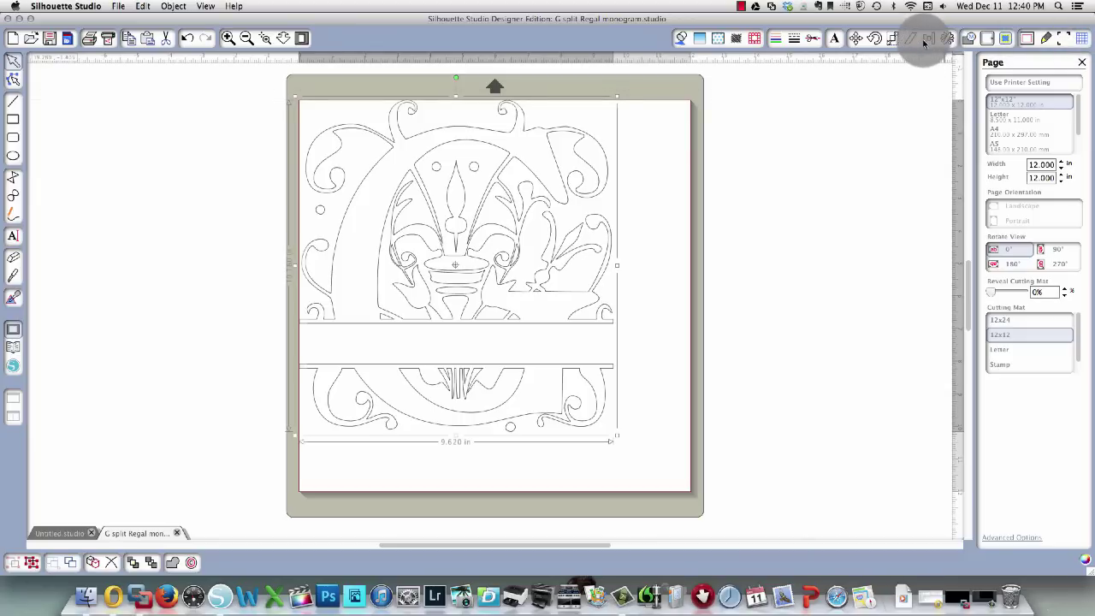
{"action": "left_click", "coordinate": [926, 40]}
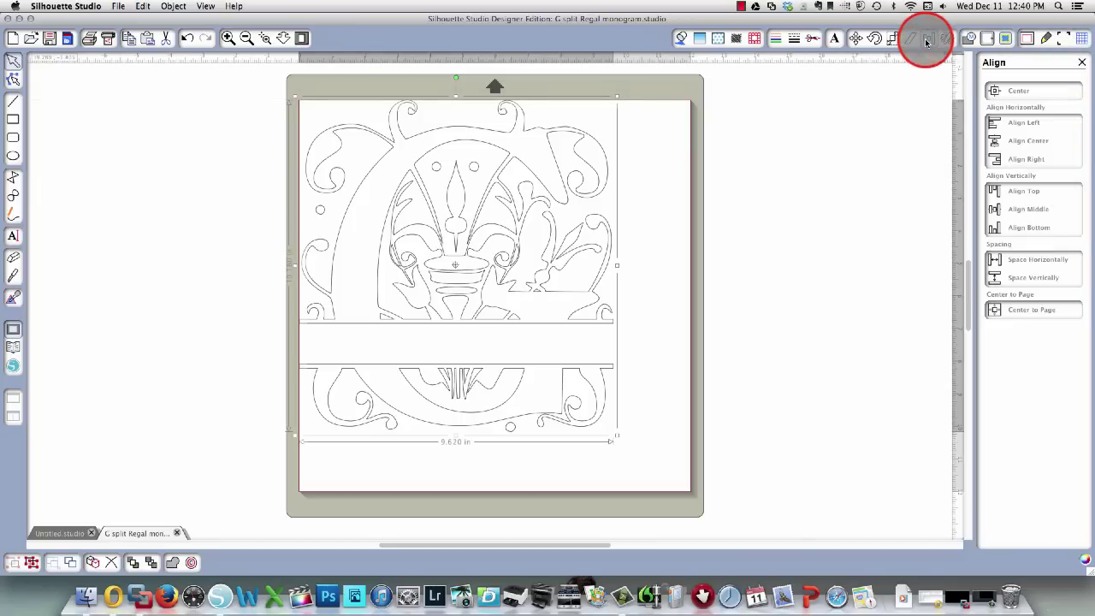
{"action": "left_click", "coordinate": [1027, 310]}
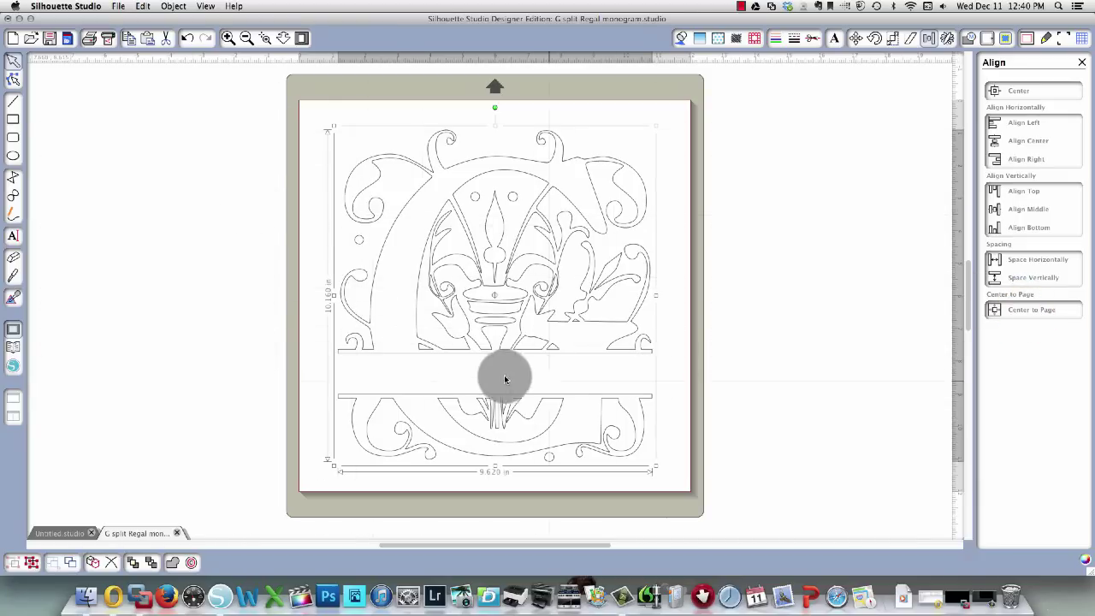
{"action": "left_click", "coordinate": [229, 352]}
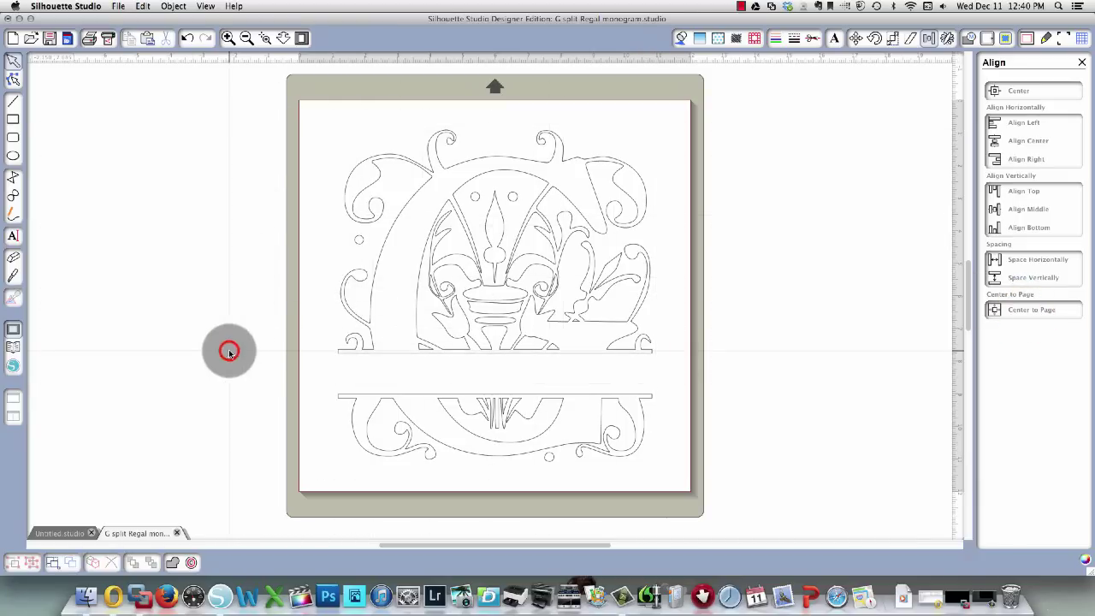
{"action": "left_click", "coordinate": [493, 303]}
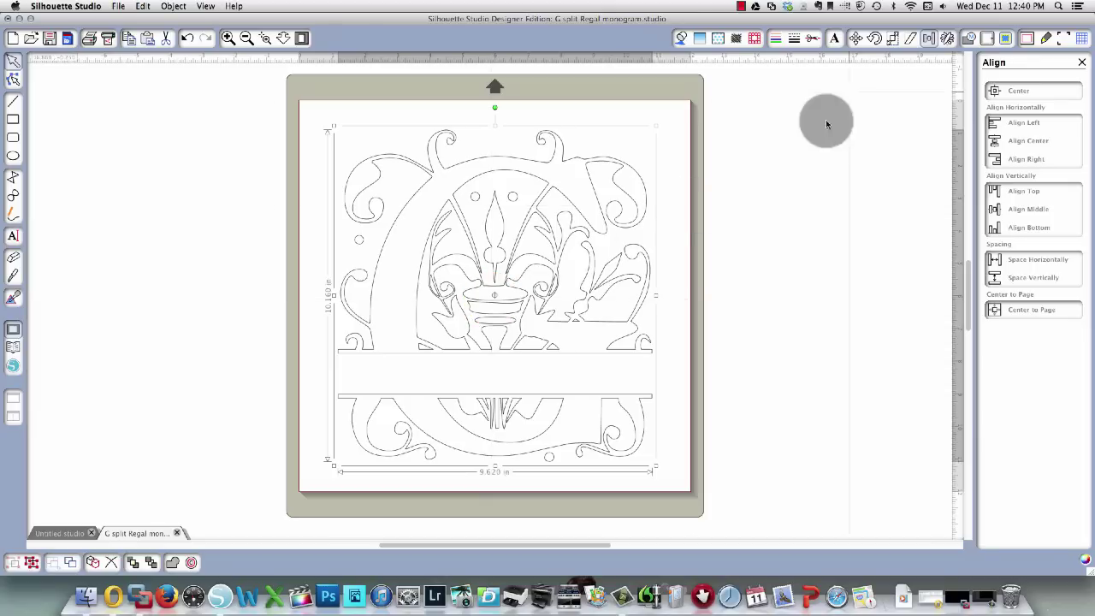
Set the selected monogram's cut style to Cut Edge and bring up the Line Style panel.
{"action": "left_click", "coordinate": [813, 40]}
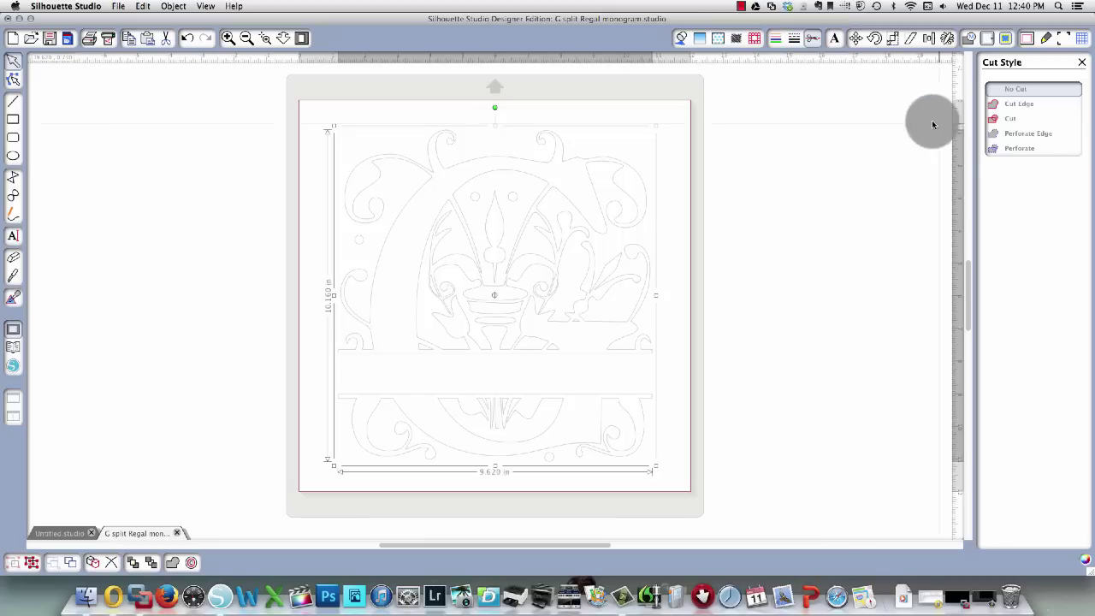
{"action": "left_click", "coordinate": [1033, 113]}
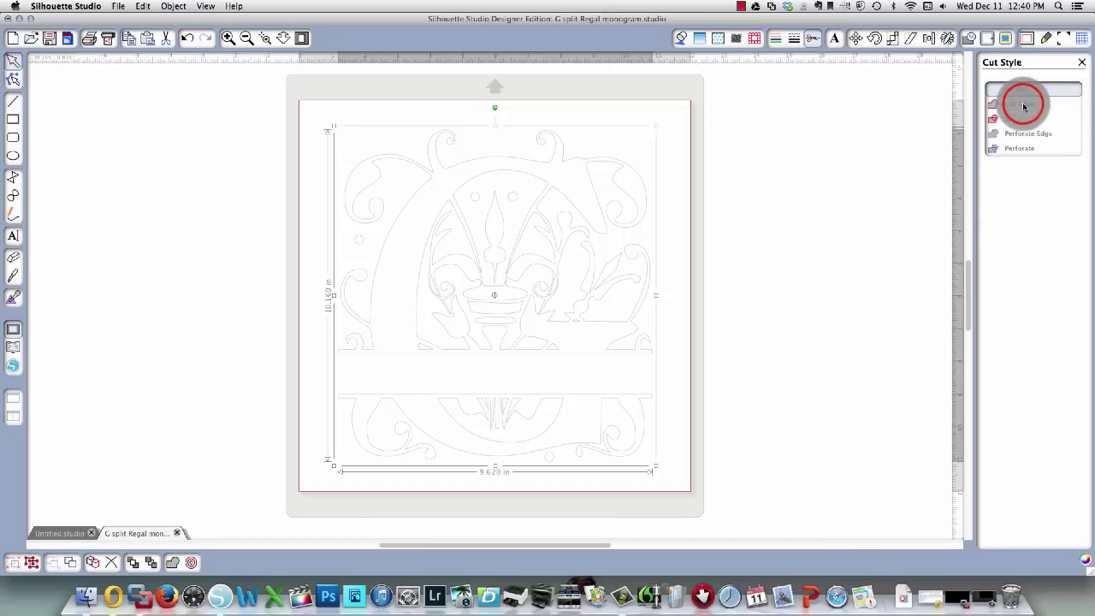
{"action": "left_click", "coordinate": [1024, 106]}
{"action": "left_click", "coordinate": [723, 359]}
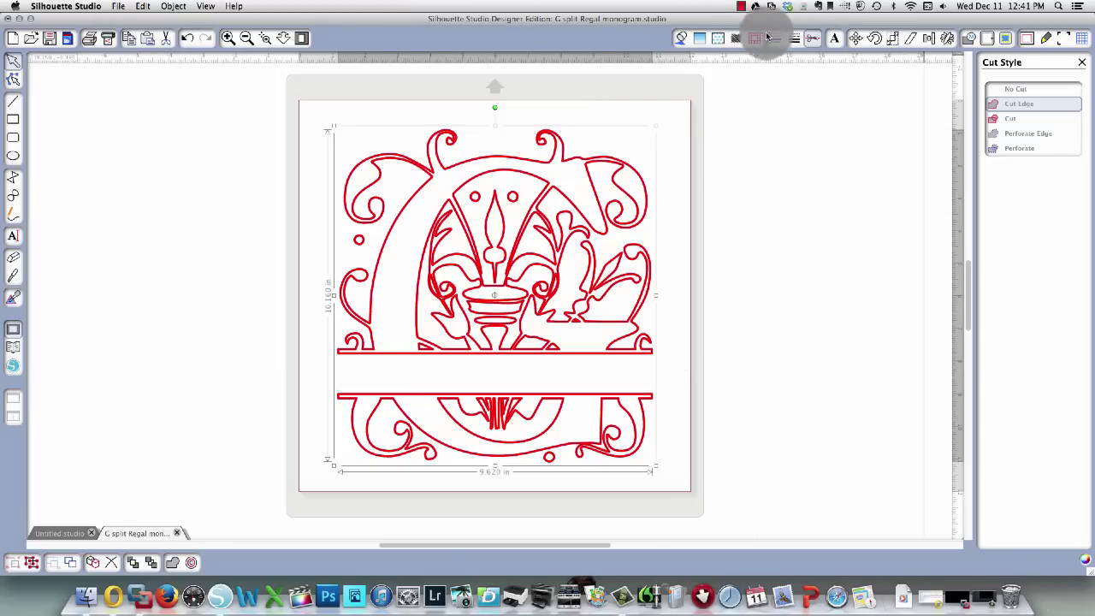
{"action": "left_click", "coordinate": [791, 41]}
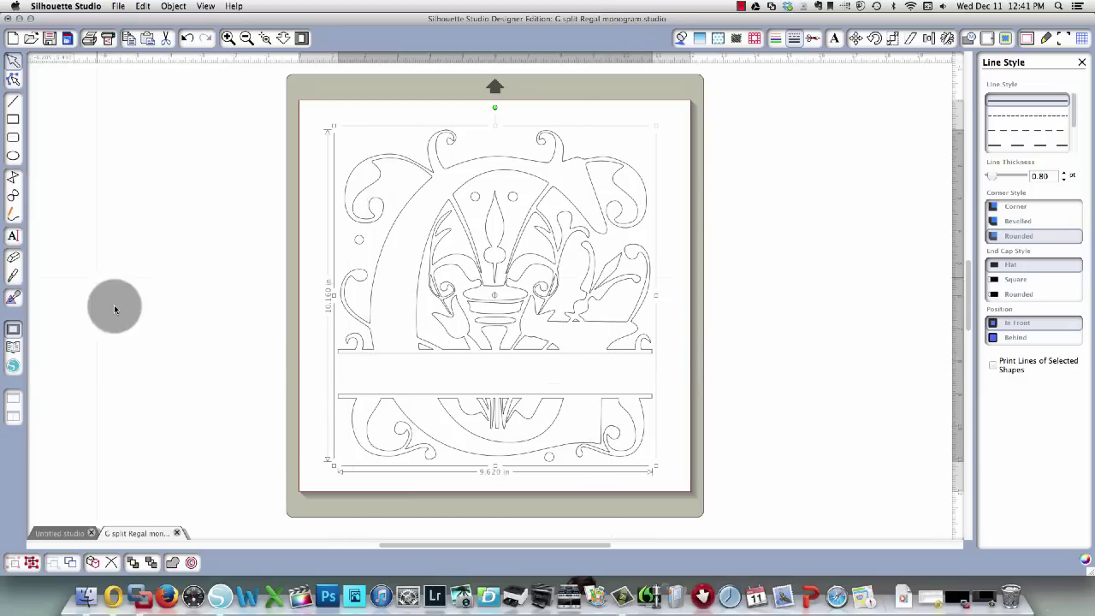
Type a sample first name in the monogram's gap, enlarge it to 94.3 pt and move it off-page.
{"action": "left_click", "coordinate": [12, 235]}
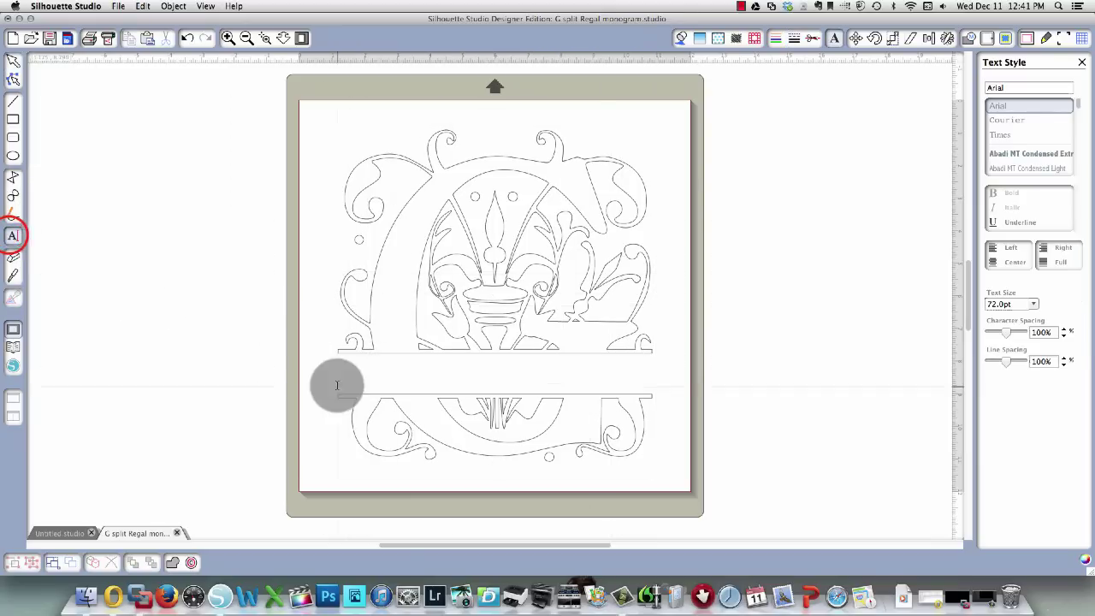
{"action": "left_click", "coordinate": [365, 377]}
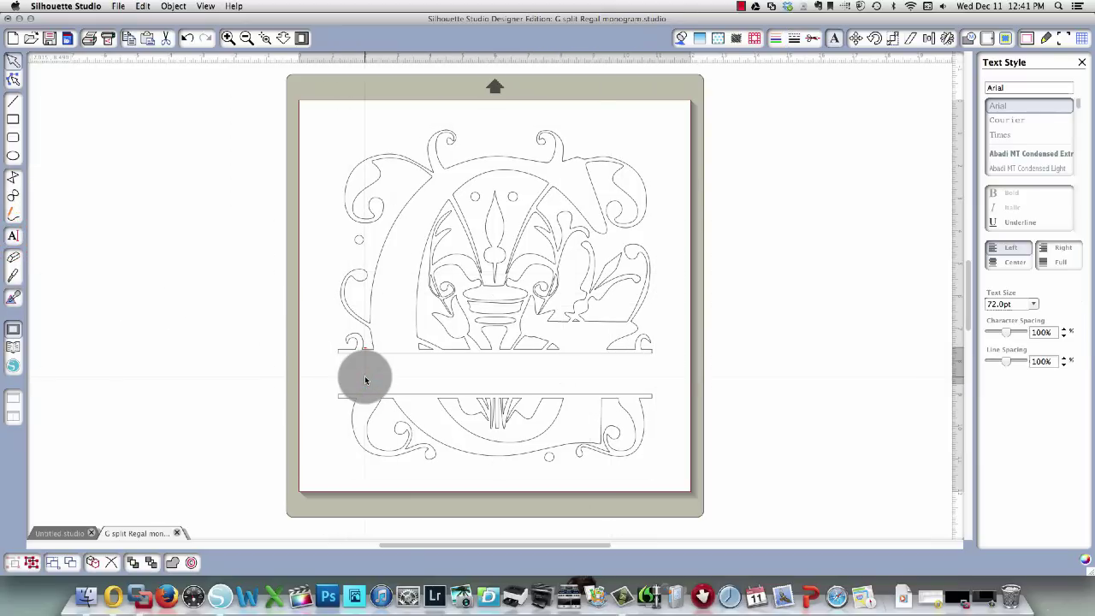
{"action": "type", "text": "George"}
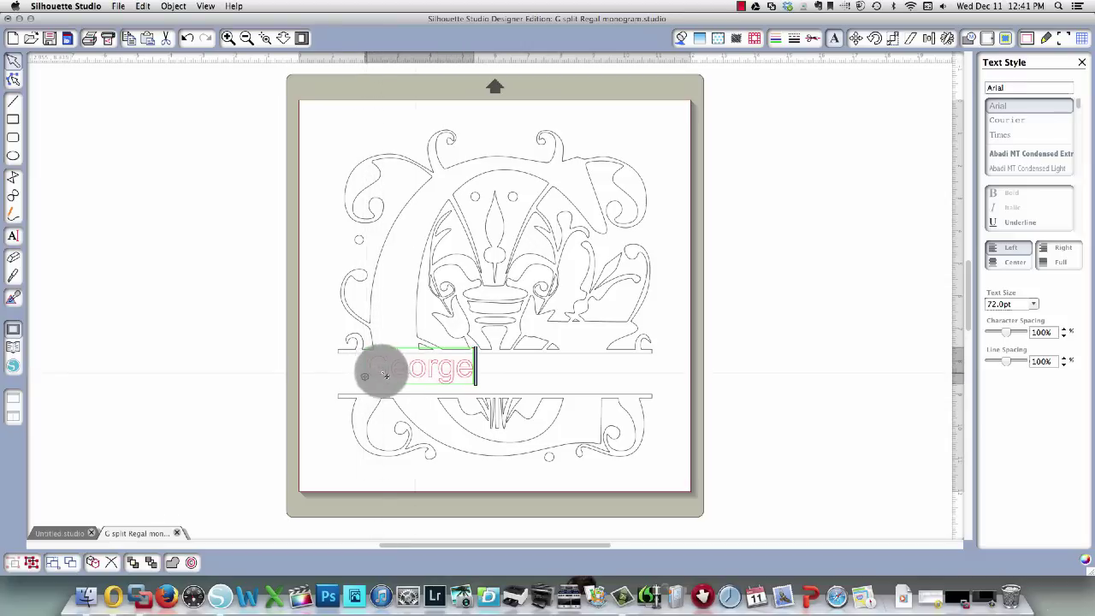
{"action": "left_click", "coordinate": [236, 403]}
{"action": "left_click", "coordinate": [399, 371]}
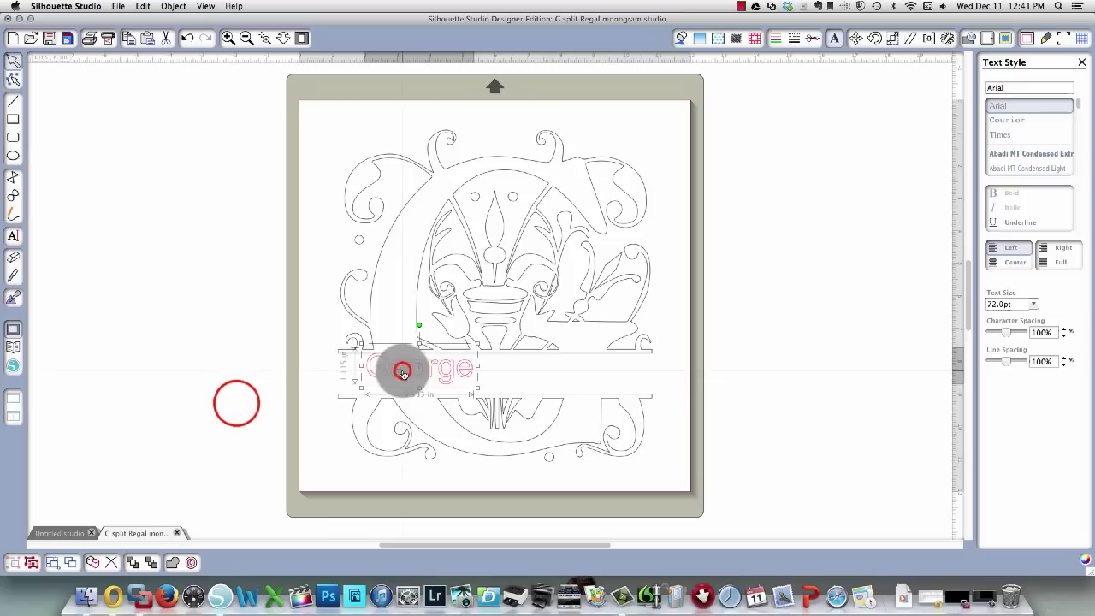
{"action": "left_click", "coordinate": [477, 386]}
{"action": "left_click_drag", "start_coordinate": [477, 386], "coordinate": [174, 339]}
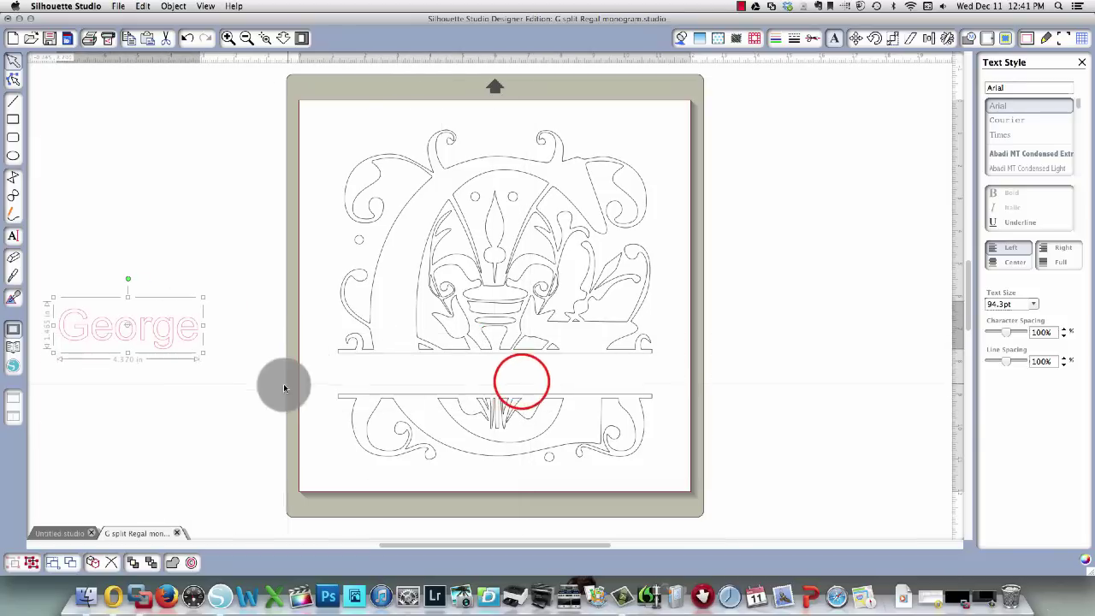
Ungroup the monogram design twice.
{"action": "left_click", "coordinate": [323, 360]}
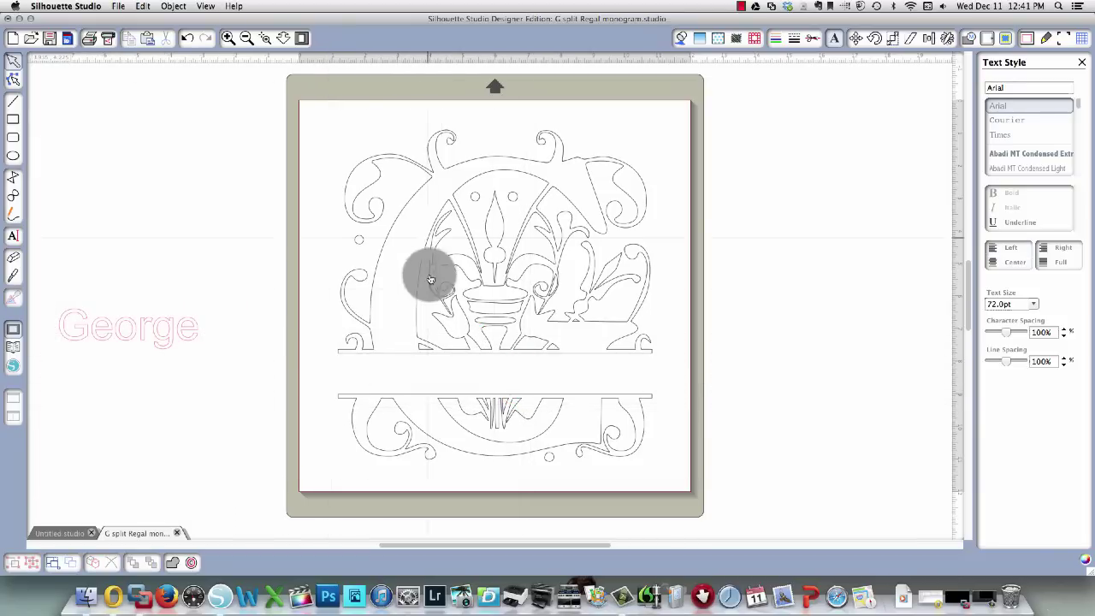
{"action": "left_click", "coordinate": [373, 188]}
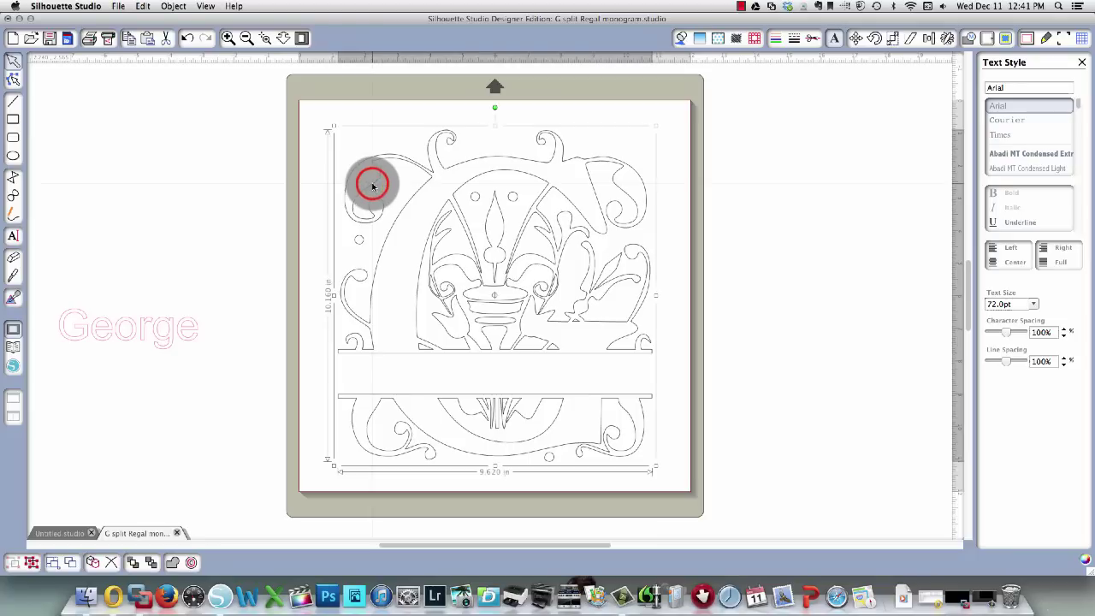
{"action": "right_click", "coordinate": [373, 186]}
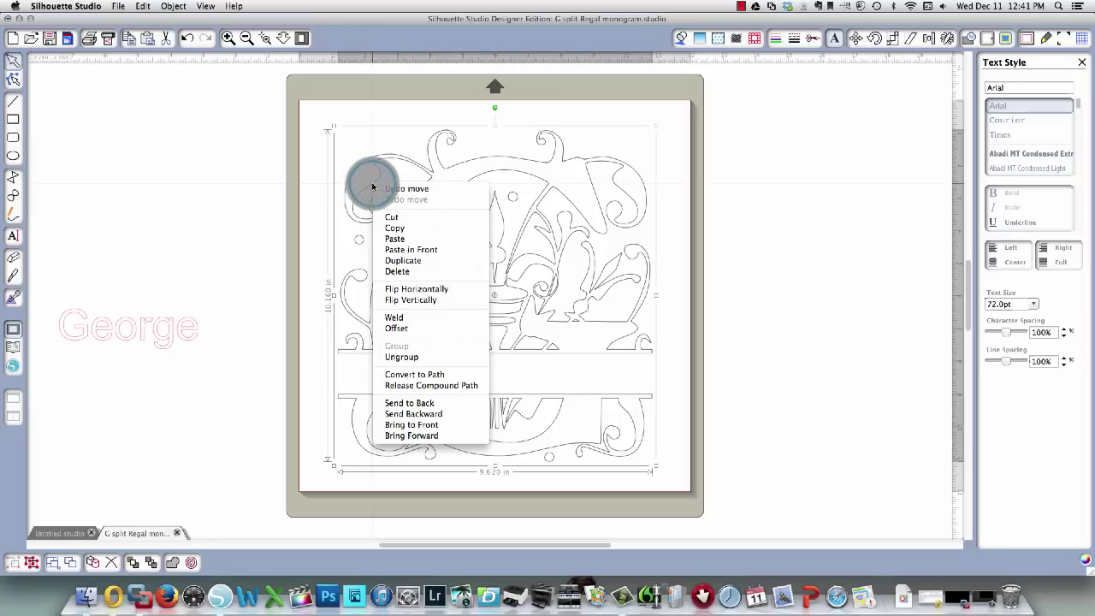
{"action": "left_click", "coordinate": [433, 358]}
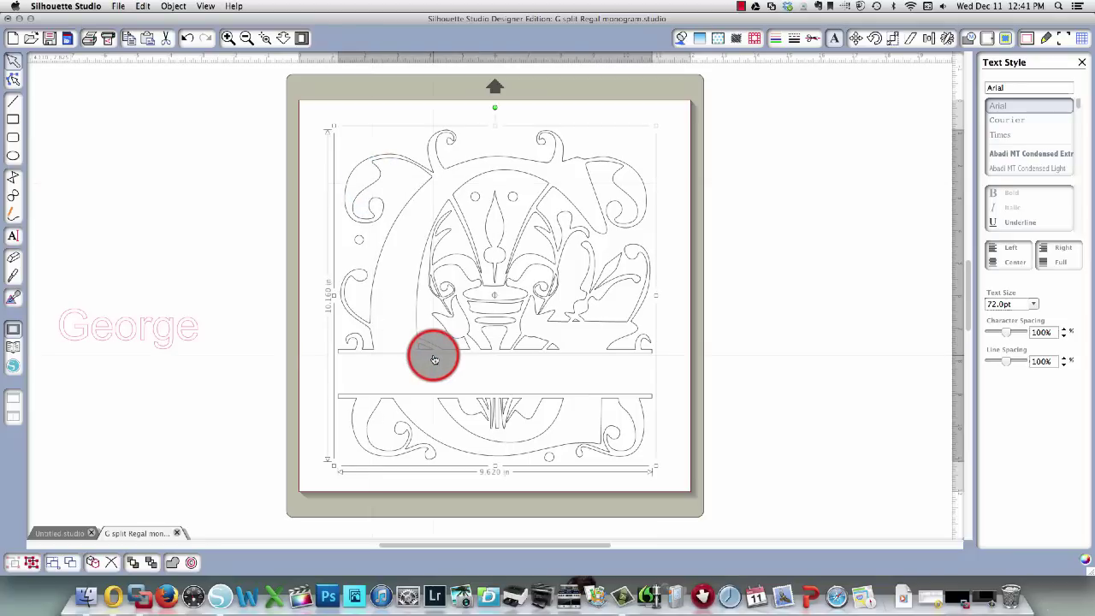
{"action": "right_click", "coordinate": [381, 178]}
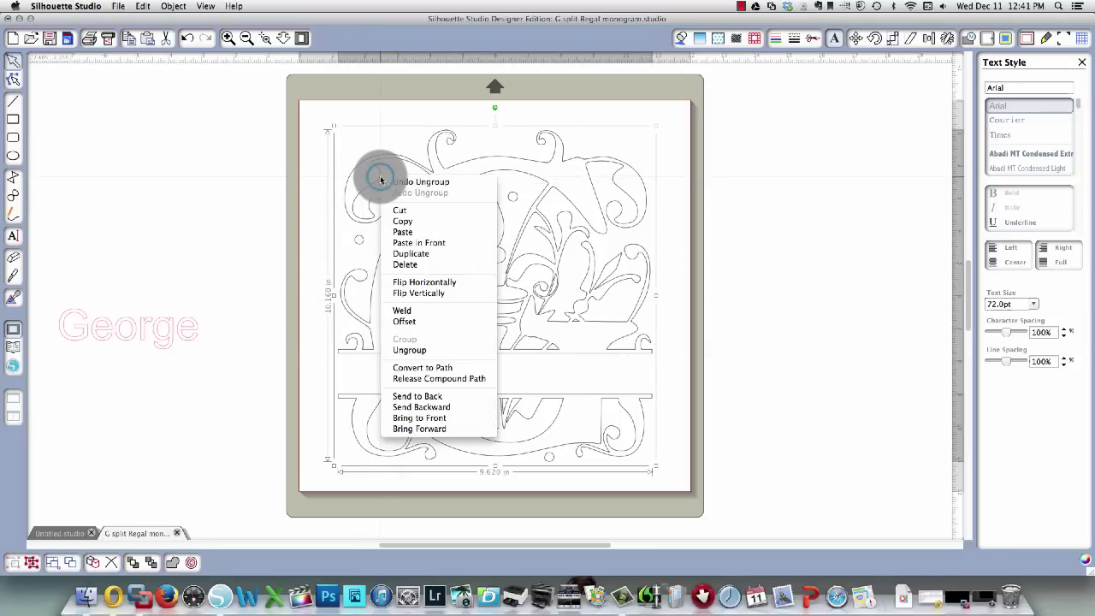
{"action": "left_click", "coordinate": [428, 349]}
Release the compound paths, then select the urn and fleur-de-lis pieces to confirm they're separate.
{"action": "left_click", "coordinate": [261, 212]}
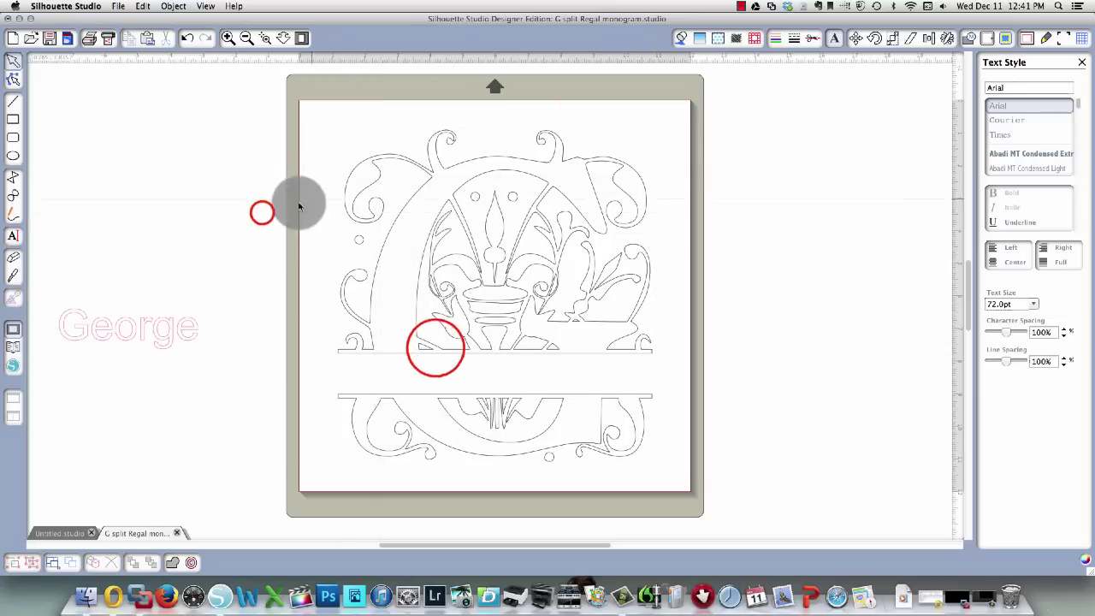
{"action": "left_click", "coordinate": [373, 181]}
{"action": "right_click", "coordinate": [373, 181]}
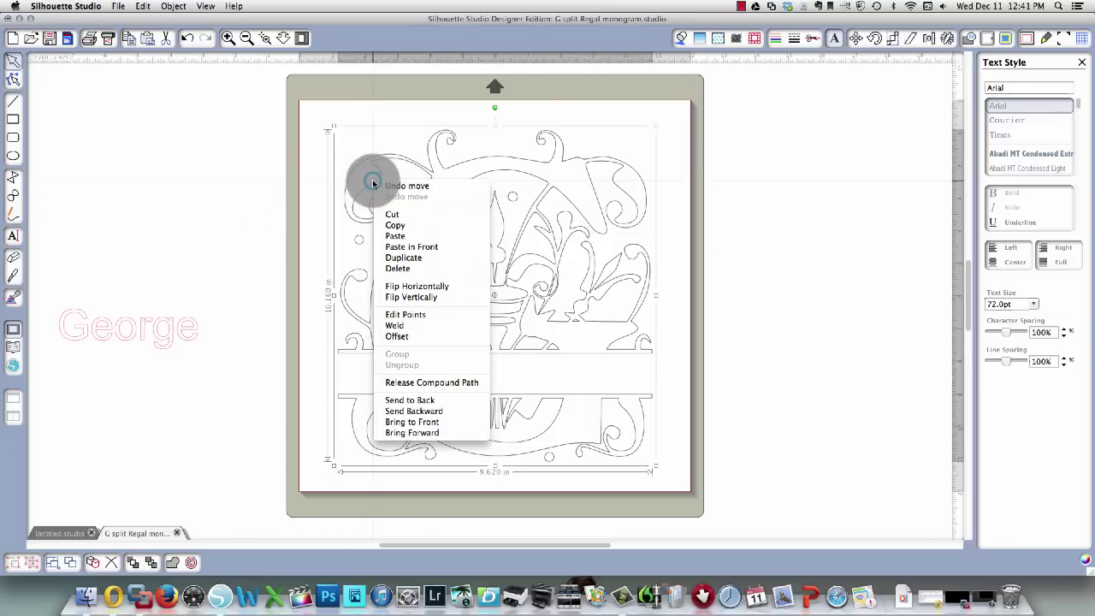
{"action": "left_click", "coordinate": [420, 383]}
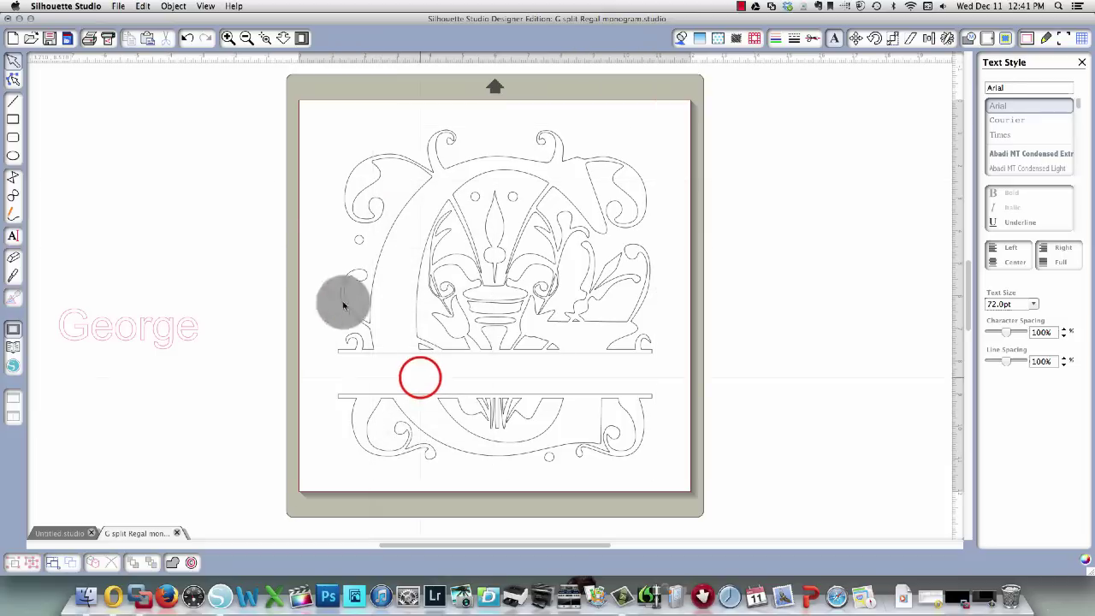
{"action": "left_click", "coordinate": [235, 207]}
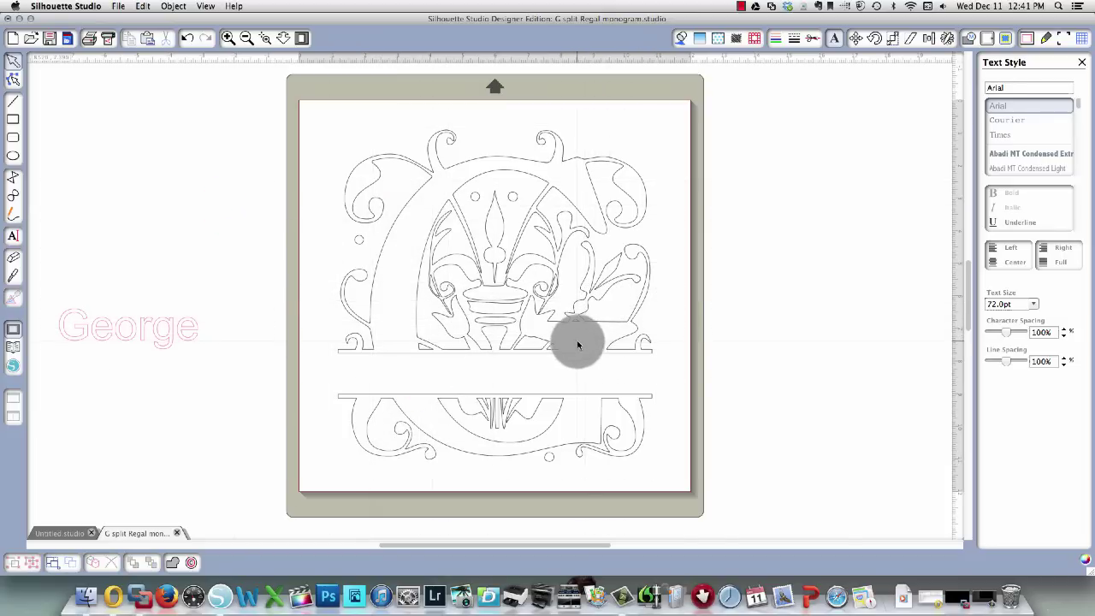
{"action": "left_click", "coordinate": [506, 319]}
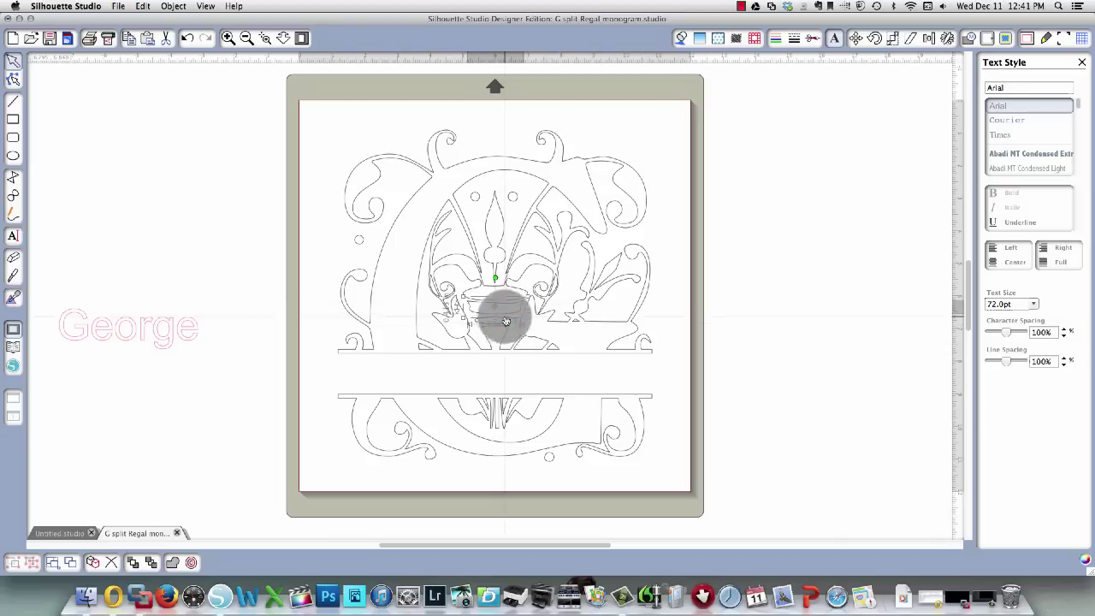
{"action": "left_click", "coordinate": [501, 236]}
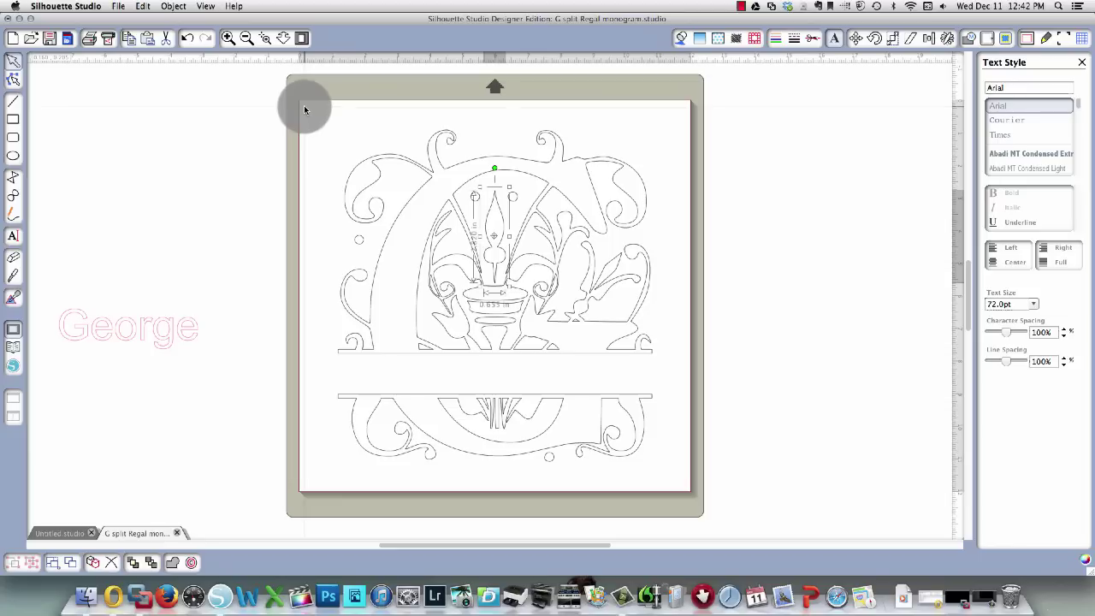
Group all the upper pieces of the G into one object.
{"action": "left_click", "coordinate": [305, 108]}
{"action": "left_click_drag", "start_coordinate": [305, 108], "coordinate": [675, 297]}
{"action": "left_click_drag", "start_coordinate": [683, 345], "coordinate": [684, 371]}
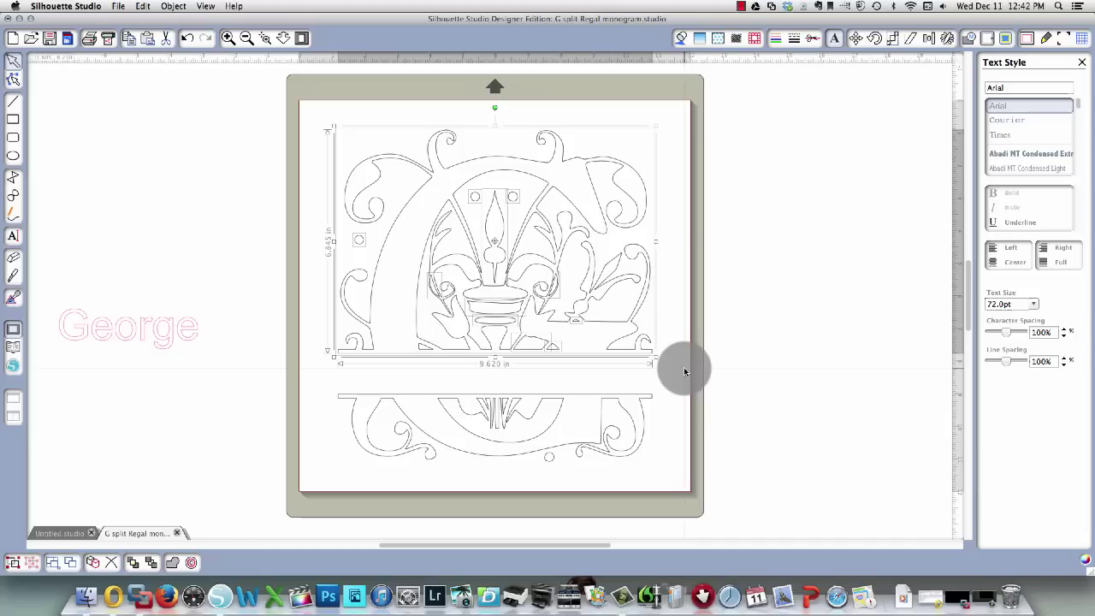
{"action": "right_click", "coordinate": [488, 238]}
{"action": "left_click", "coordinate": [513, 412]}
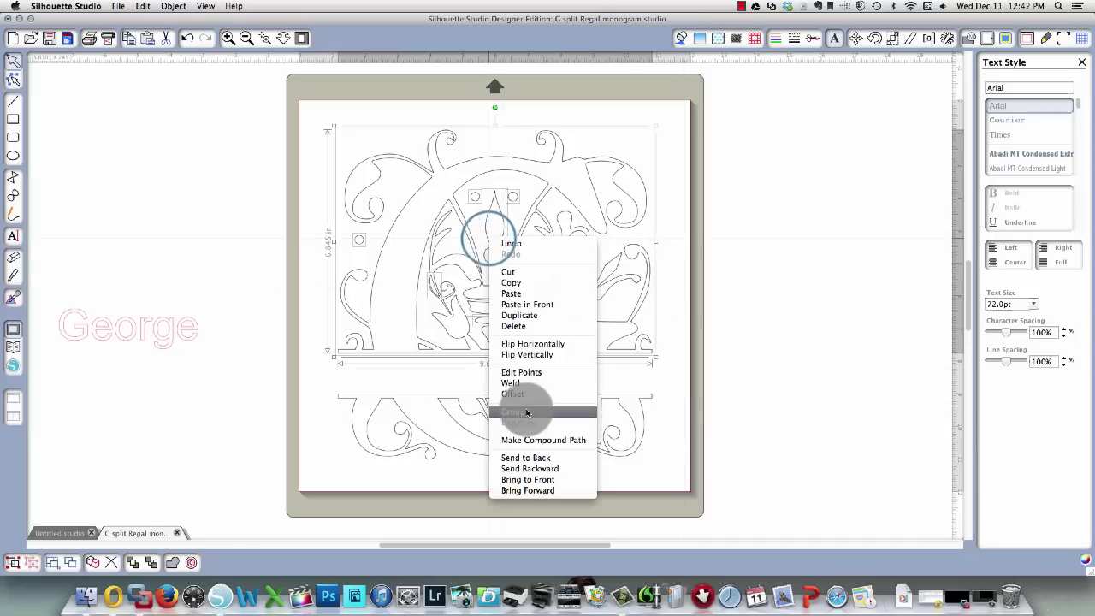
Marquee-select the lower band of the G and group it into a single object.
{"action": "left_click", "coordinate": [219, 424]}
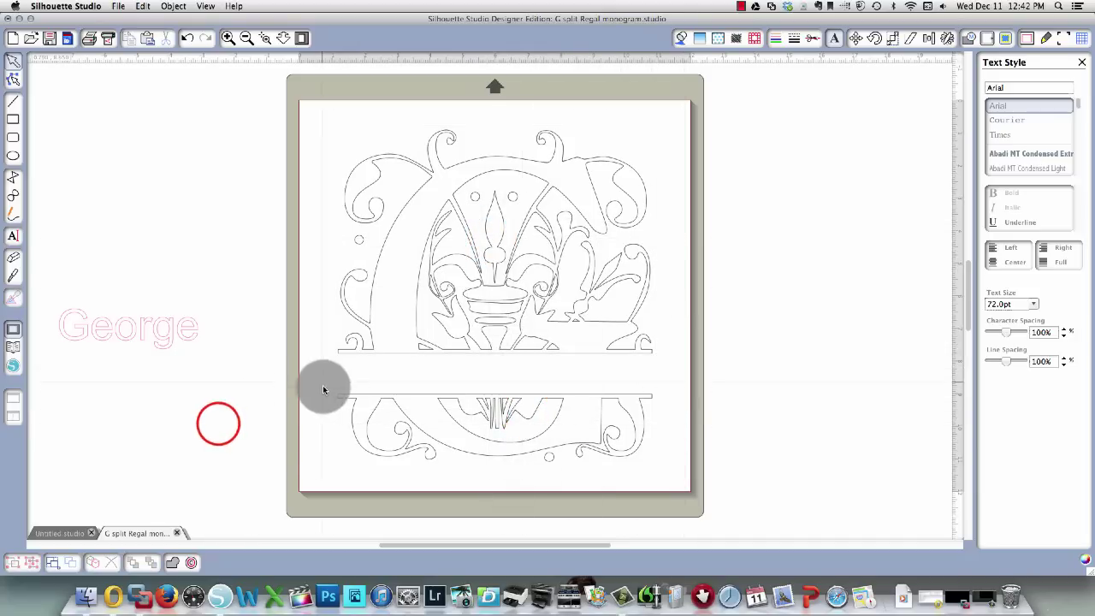
{"action": "left_click_drag", "start_coordinate": [312, 377], "coordinate": [687, 489]}
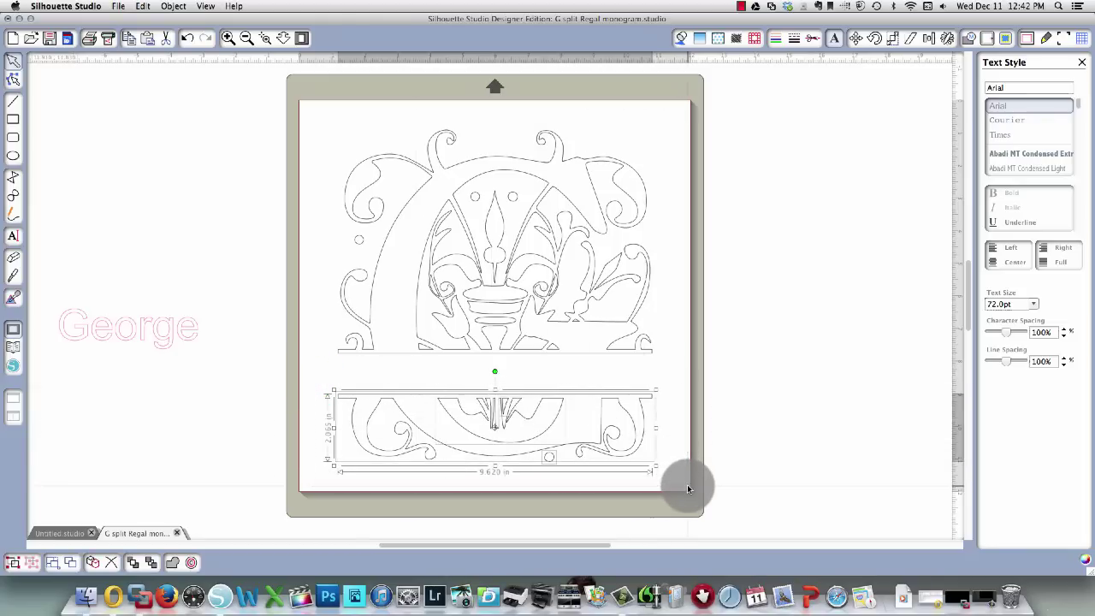
{"action": "right_click", "coordinate": [629, 458]}
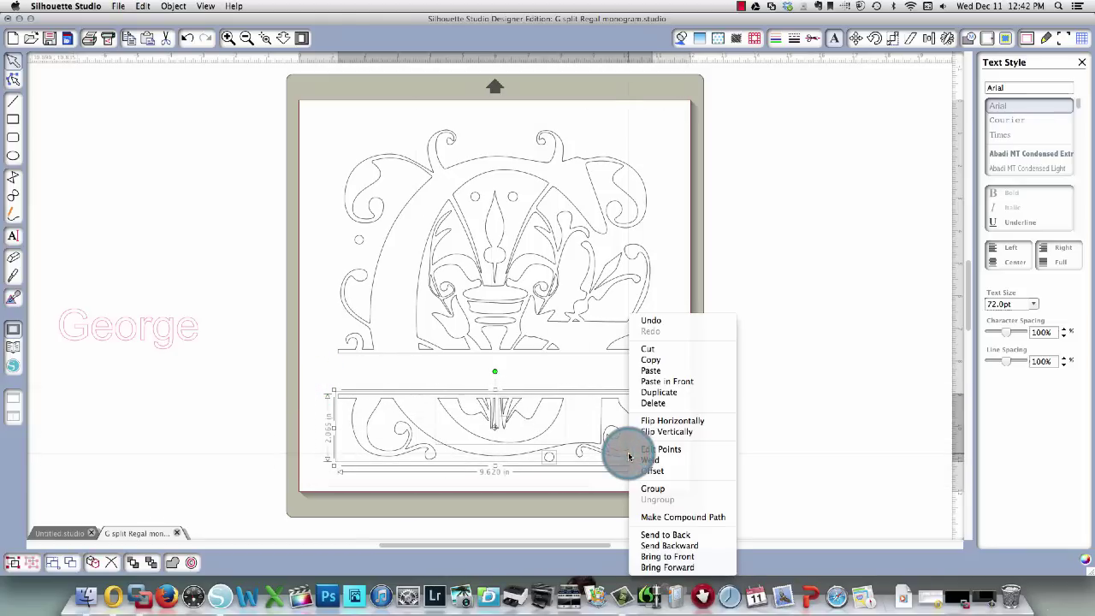
{"action": "left_click", "coordinate": [650, 488]}
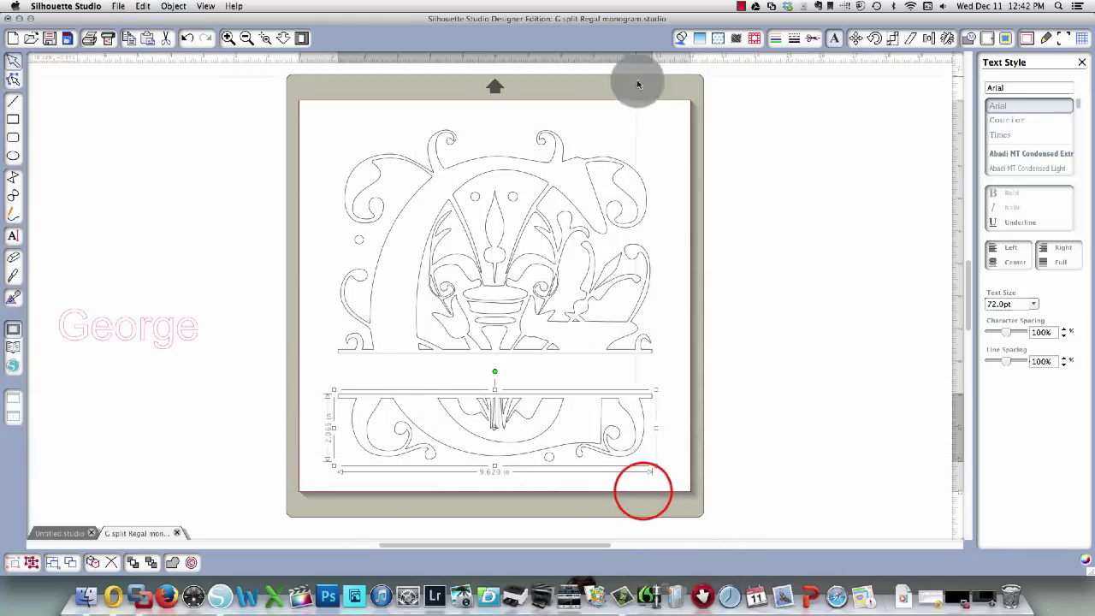
Raise the upper G half four nudges with the Up arrow.
{"action": "left_click", "coordinate": [666, 128]}
{"action": "left_click", "coordinate": [643, 215]}
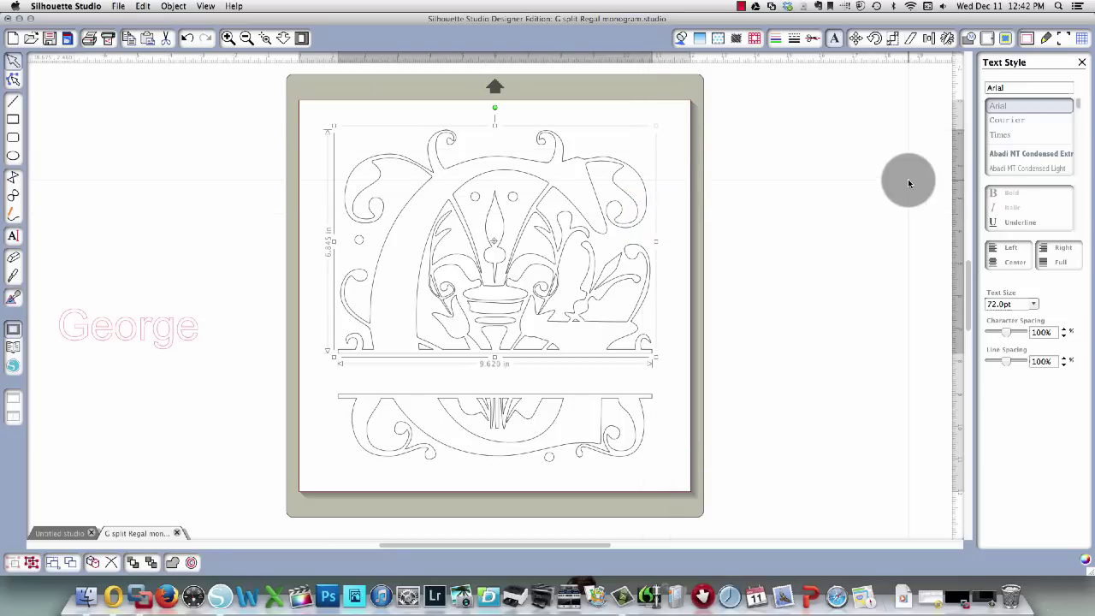
{"action": "key", "text": "Up"}
{"action": "key", "text": "Up"}
{"action": "key", "text": "Up"}
{"action": "key", "text": "Up"}
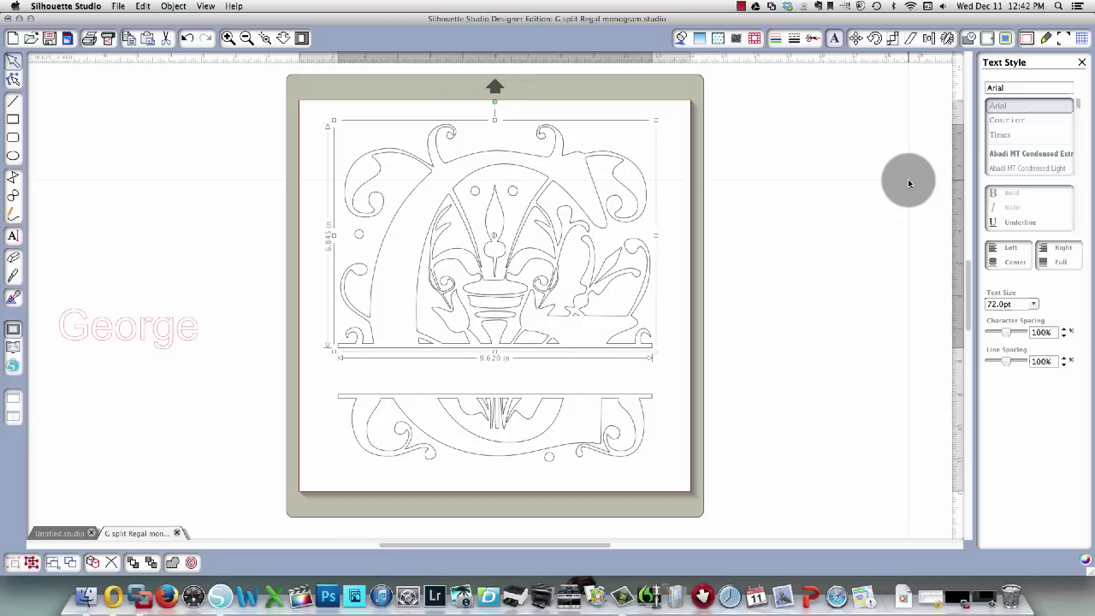
{"action": "key", "text": "Up"}
{"action": "key", "text": "Up"}
{"action": "key", "text": "Up"}
{"action": "key", "text": "Up"}
{"action": "key", "text": "Up"}
{"action": "key", "text": "Up"}
{"action": "key", "text": "Up"}
{"action": "key", "text": "Up"}
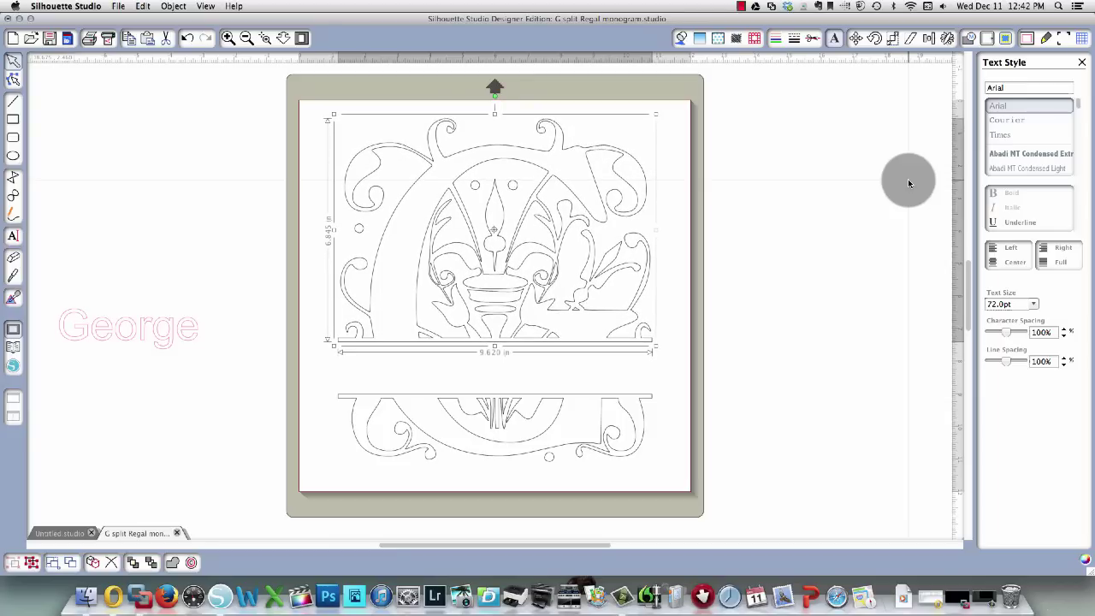
{"action": "key", "text": "Up"}
{"action": "key", "text": "Up"}
{"action": "key", "text": "Up"}
{"action": "key", "text": "Up"}
{"action": "key", "text": "Up"}
{"action": "key", "text": "Up"}
{"action": "key", "text": "Up"}
{"action": "key", "text": "Up"}
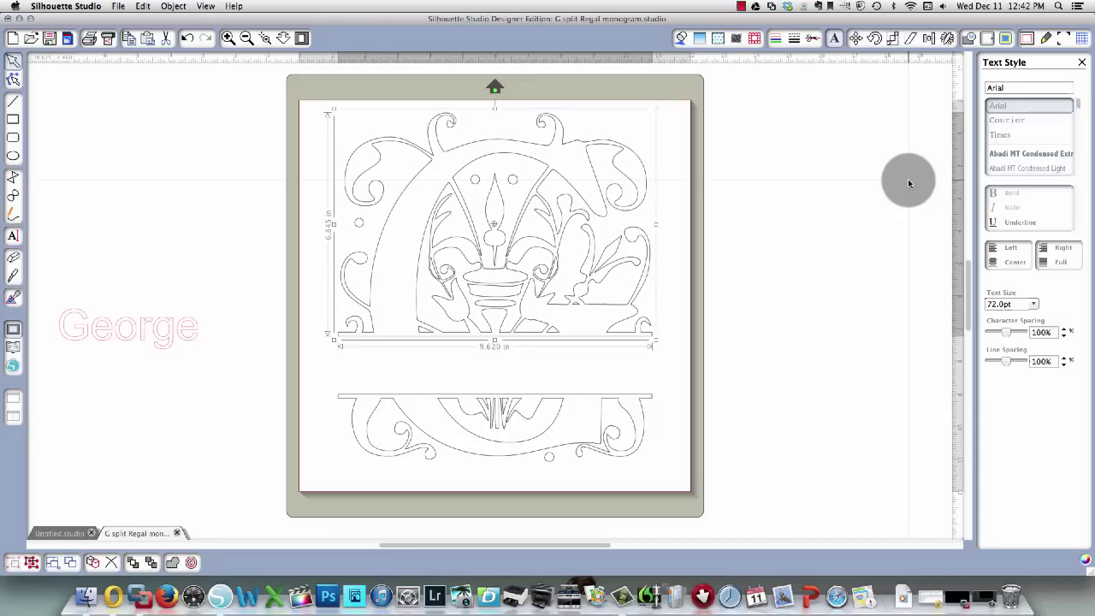
{"action": "key", "text": "Up"}
{"action": "key", "text": "Up"}
{"action": "key", "text": "Up"}
{"action": "key", "text": "Up"}
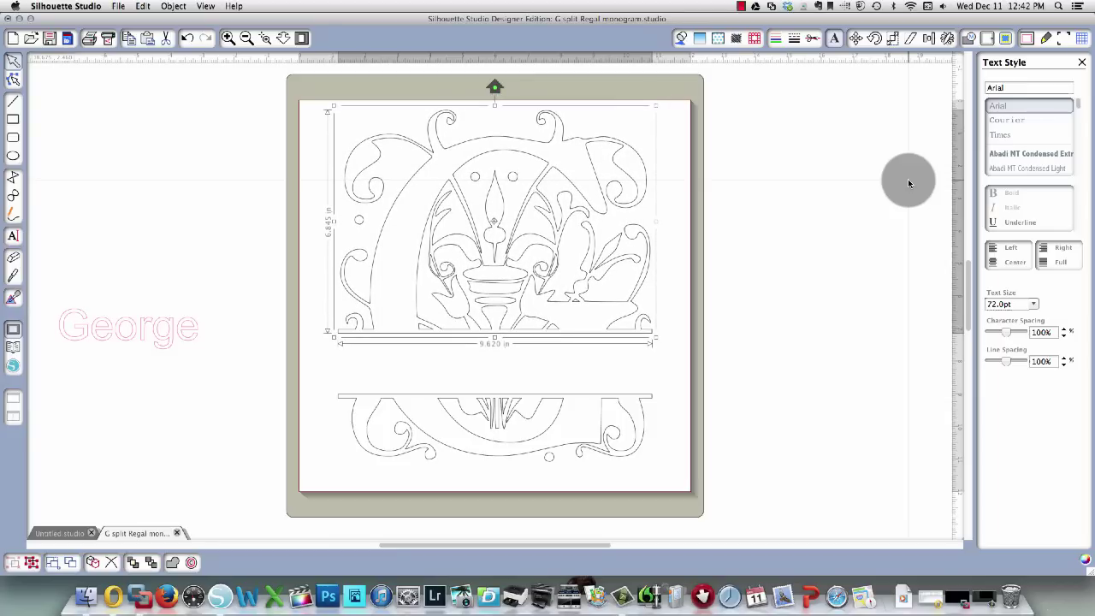
Lower the bottom G half two nudges, then deselect it.
{"action": "left_click", "coordinate": [636, 460]}
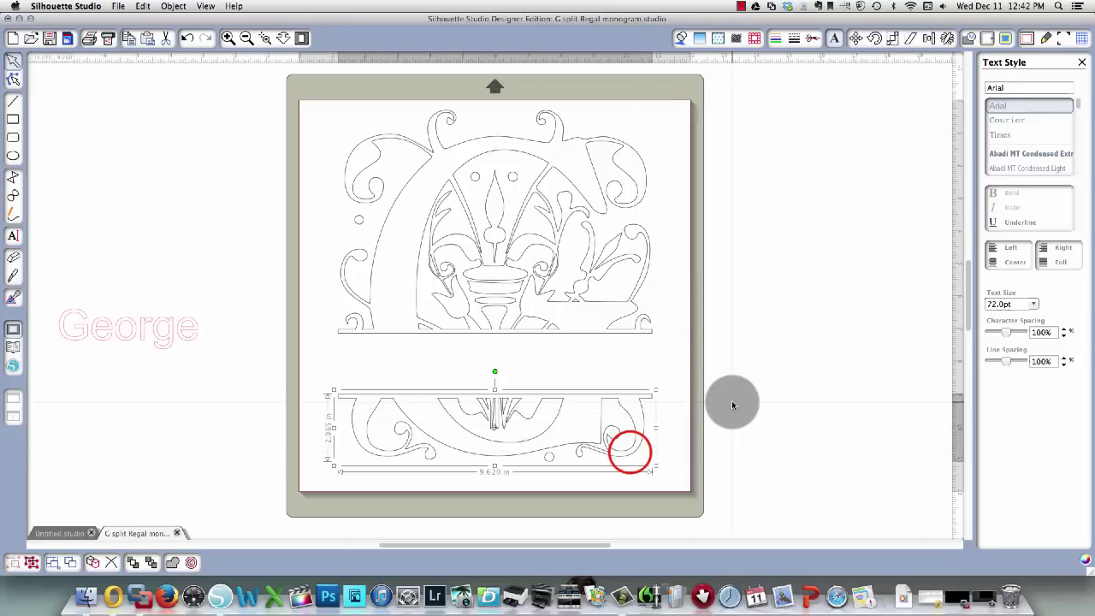
{"action": "key", "text": "Down"}
{"action": "key", "text": "Down"}
{"action": "key", "text": "Down"}
{"action": "key", "text": "Down"}
{"action": "key", "text": "Down"}
{"action": "key", "text": "Down"}
{"action": "key", "text": "Down"}
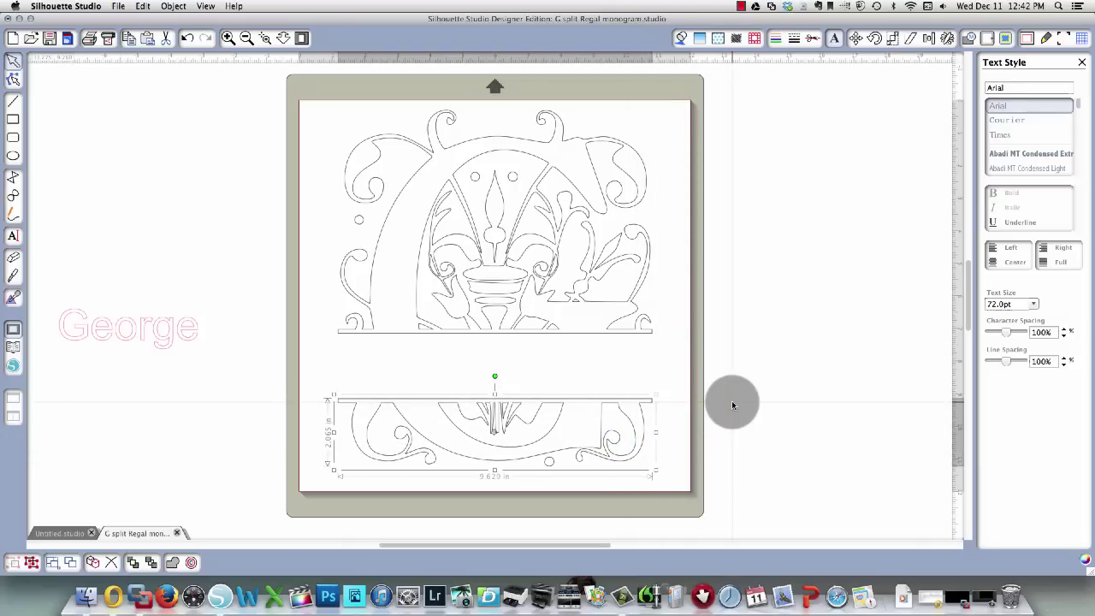
{"action": "key", "text": "Down"}
{"action": "key", "text": "Down"}
{"action": "key", "text": "Down"}
{"action": "key", "text": "Down"}
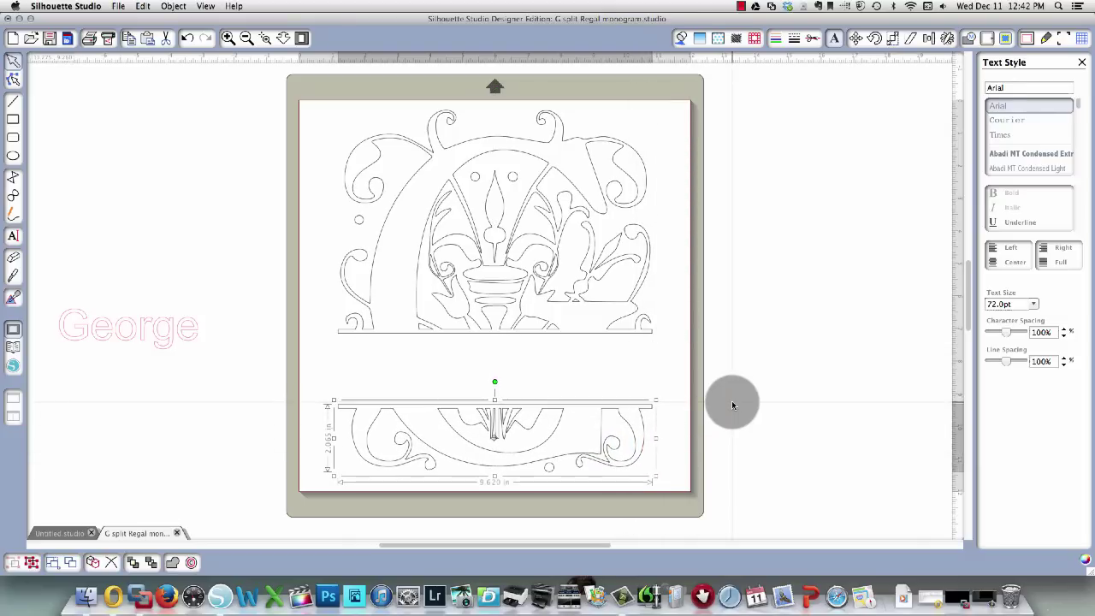
{"action": "left_click", "coordinate": [759, 346]}
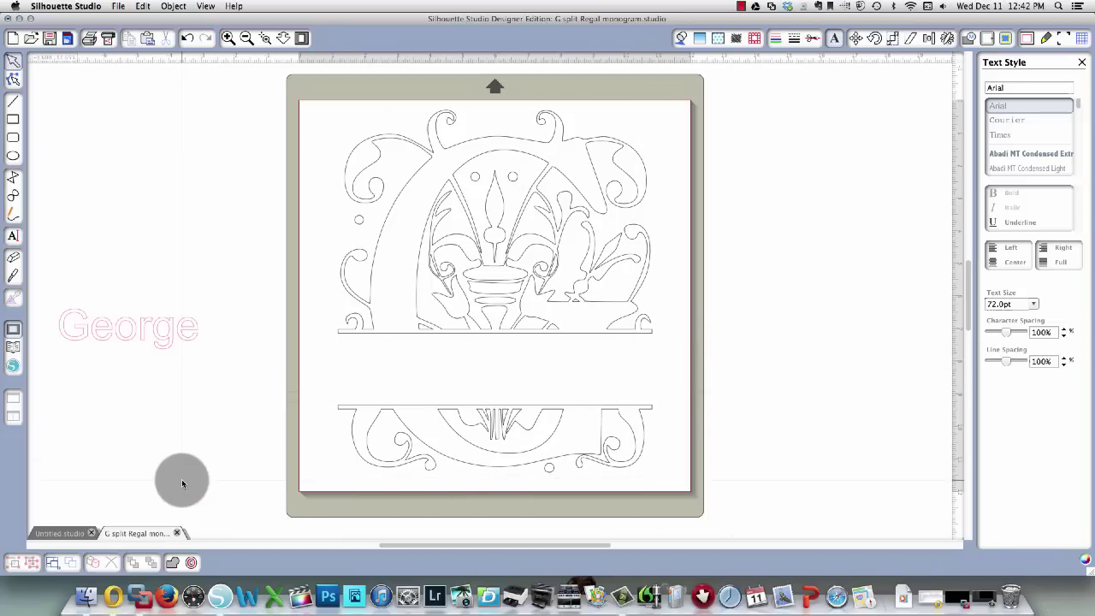
Group both monogram halves and scale the group down to 7.090 in wide.
{"action": "left_click_drag", "start_coordinate": [282, 85], "coordinate": [757, 492]}
{"action": "right_click", "coordinate": [603, 437]}
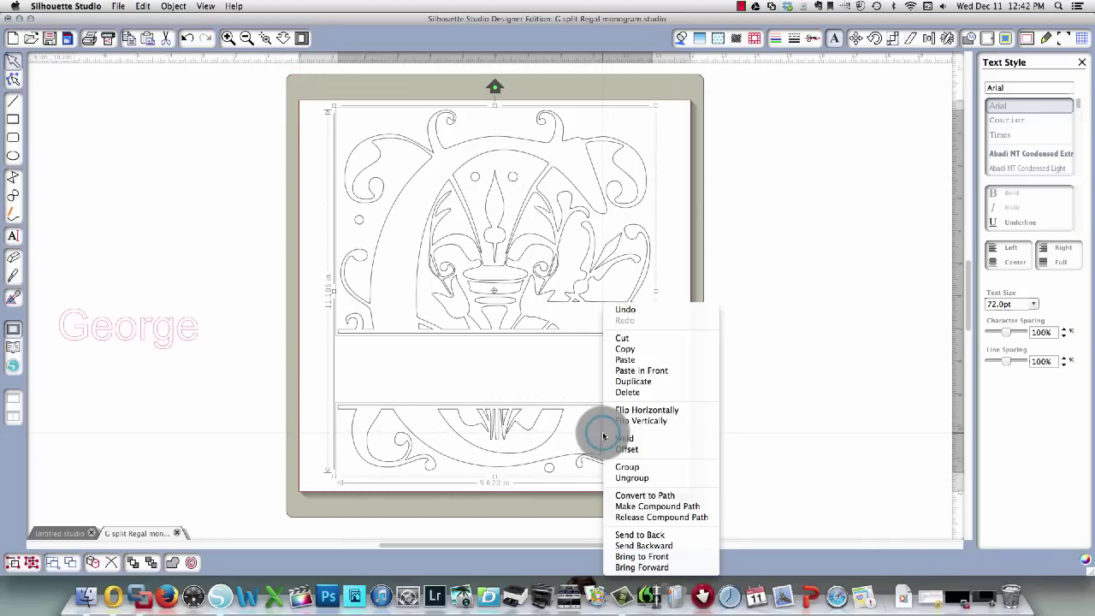
{"action": "left_click", "coordinate": [624, 466]}
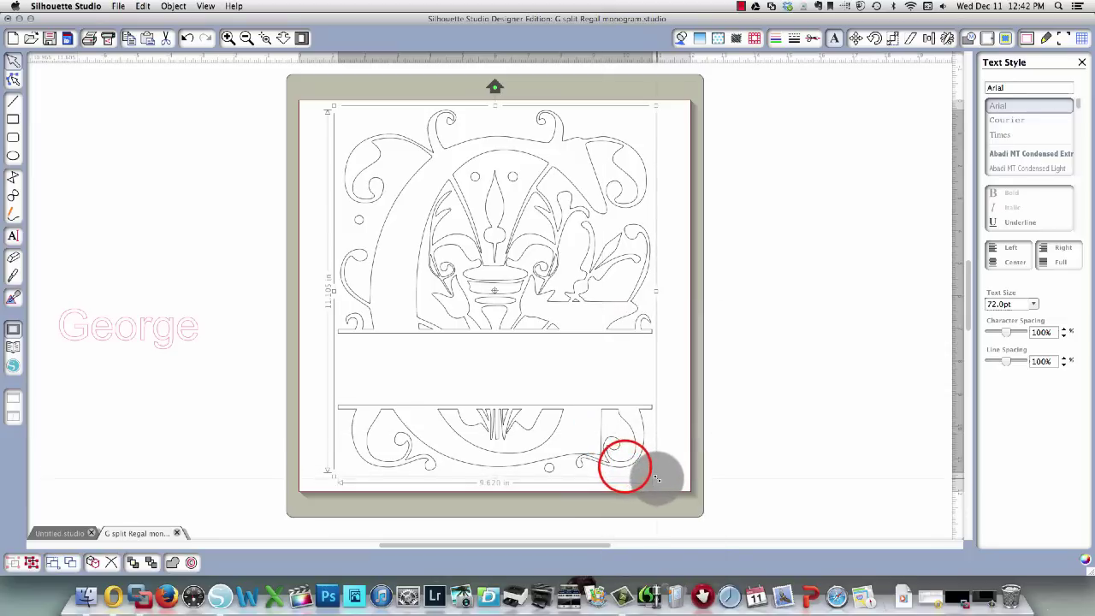
{"action": "left_click_drag", "start_coordinate": [655, 475], "coordinate": [557, 390]}
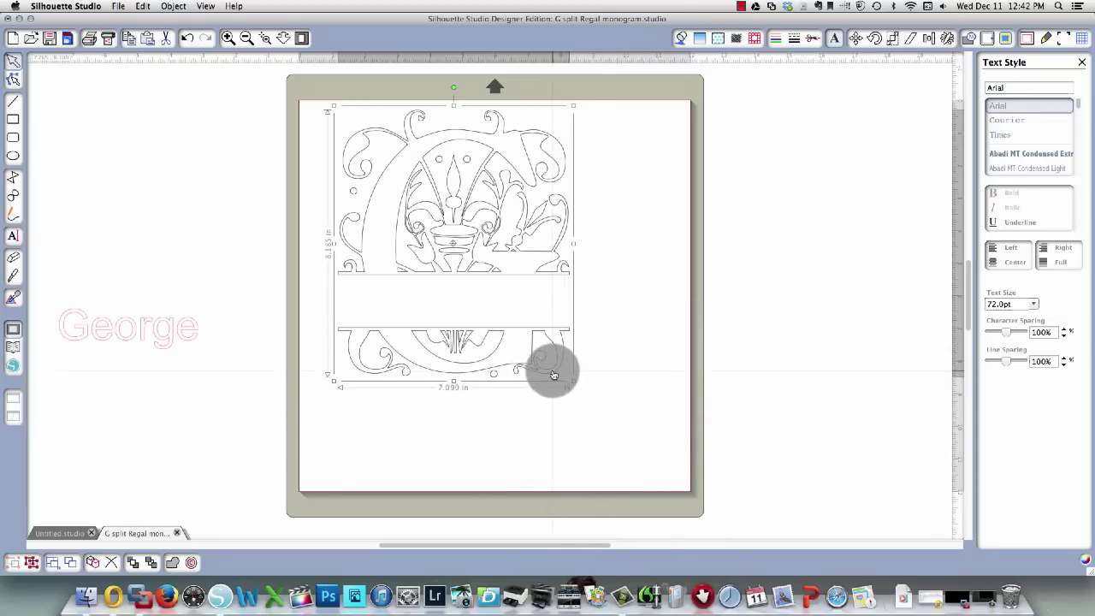
Ungroup the monogram and move the bottom half two nudges further down.
{"action": "right_click", "coordinate": [552, 375]}
{"action": "left_click", "coordinate": [586, 476]}
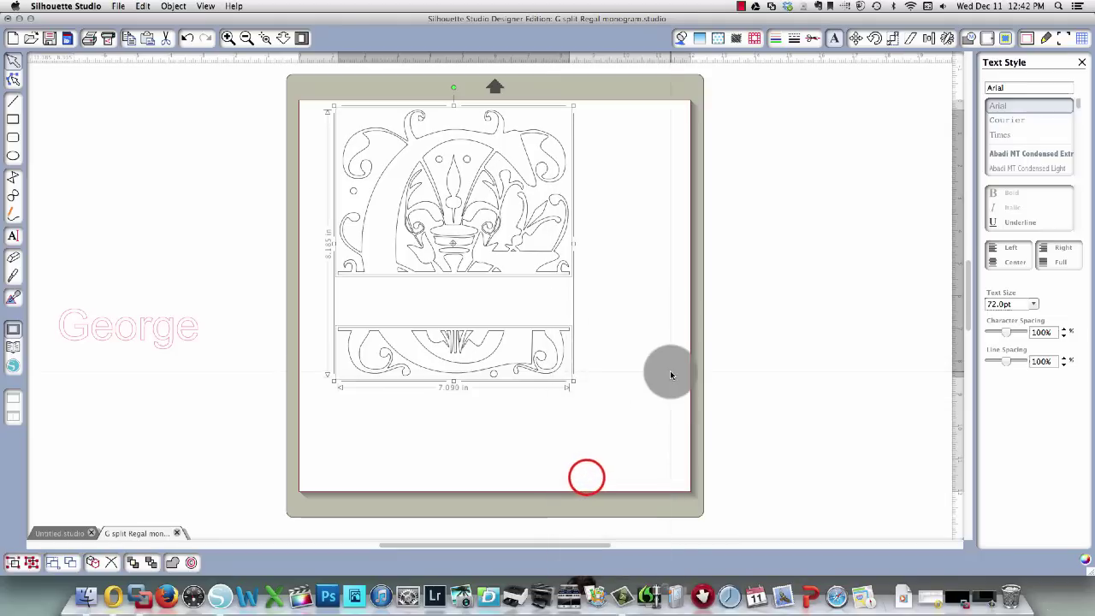
{"action": "left_click", "coordinate": [670, 375]}
{"action": "left_click", "coordinate": [509, 364]}
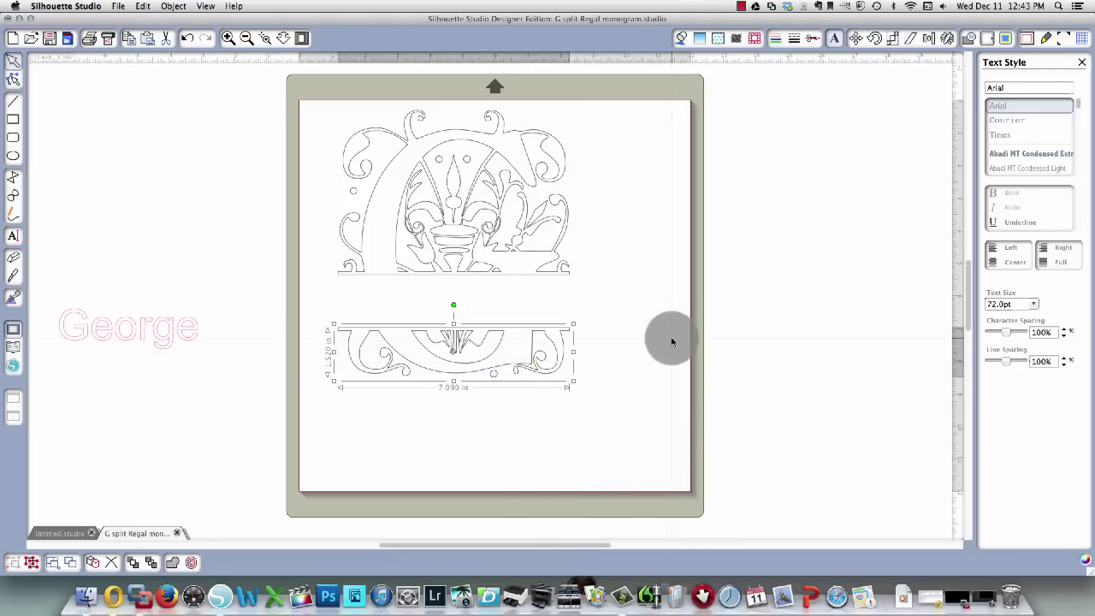
{"action": "key", "text": "Down"}
{"action": "key", "text": "Down"}
{"action": "key", "text": "Down"}
{"action": "key", "text": "Down"}
{"action": "key", "text": "Down"}
{"action": "key", "text": "Down"}
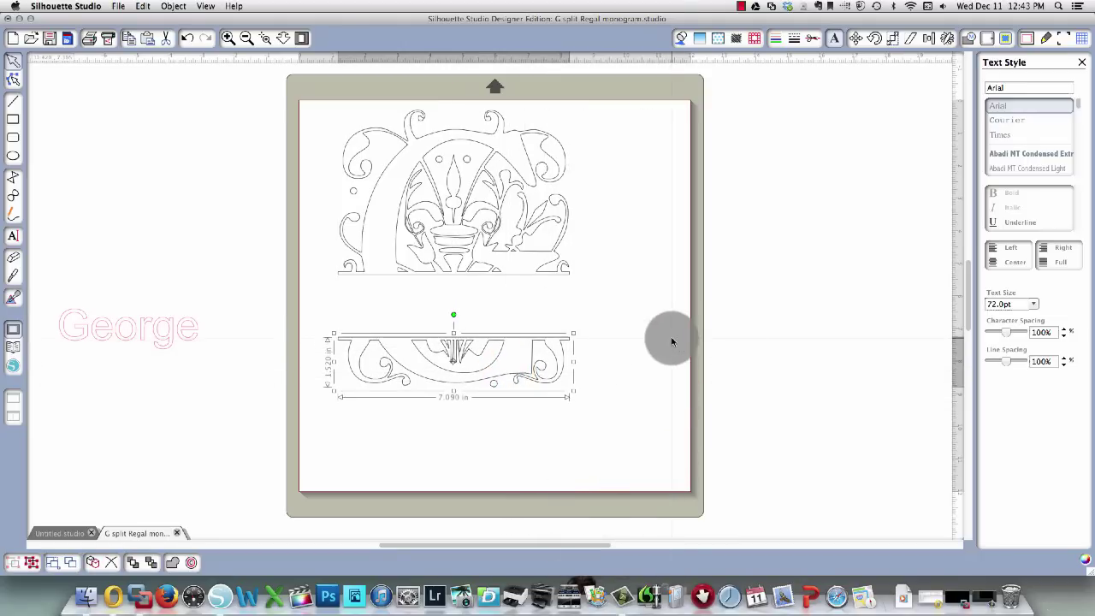
{"action": "key", "text": "Down"}
{"action": "key", "text": "Down"}
{"action": "key", "text": "Down"}
{"action": "key", "text": "Down"}
{"action": "key", "text": "Down"}
{"action": "key", "text": "Down"}
{"action": "key", "text": "Down"}
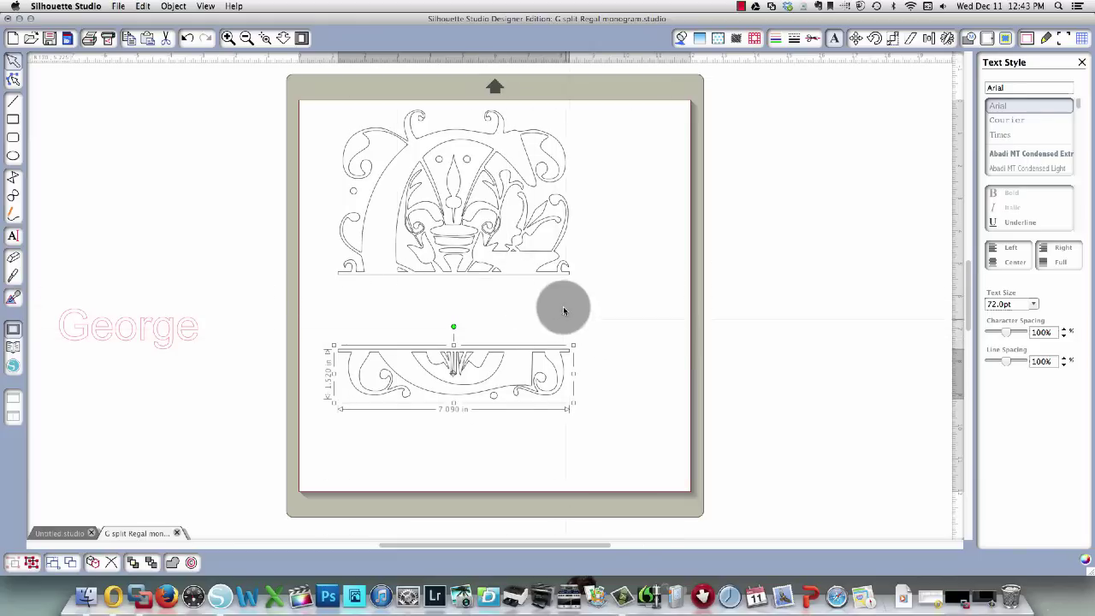
{"action": "left_click", "coordinate": [571, 333]}
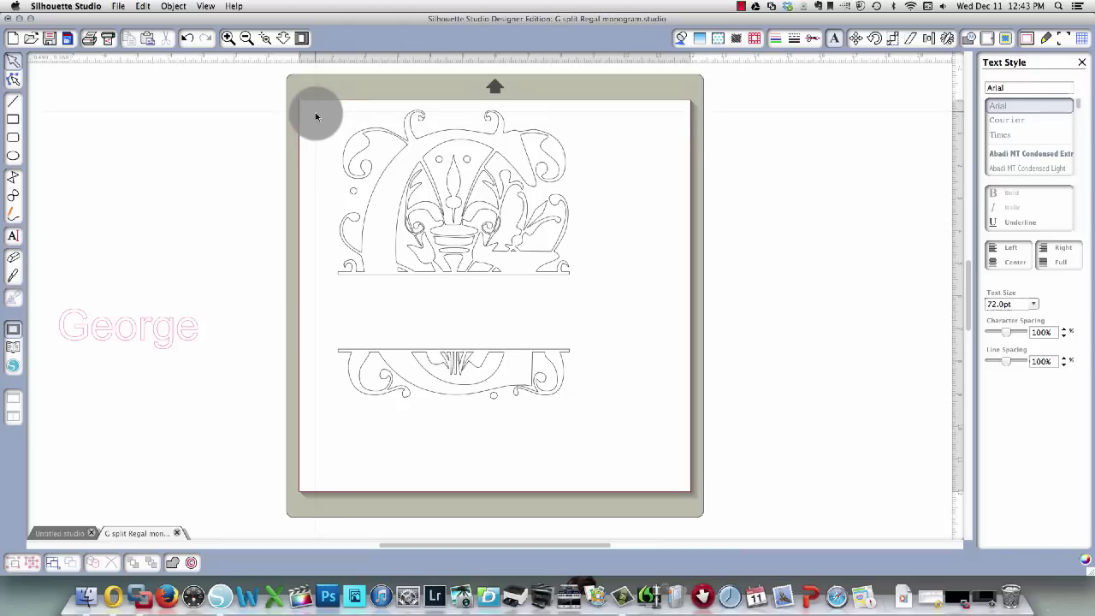
Center both monogram halves on the page using Align's Center to Page.
{"action": "left_click_drag", "start_coordinate": [301, 102], "coordinate": [641, 465]}
{"action": "left_click", "coordinate": [929, 38]}
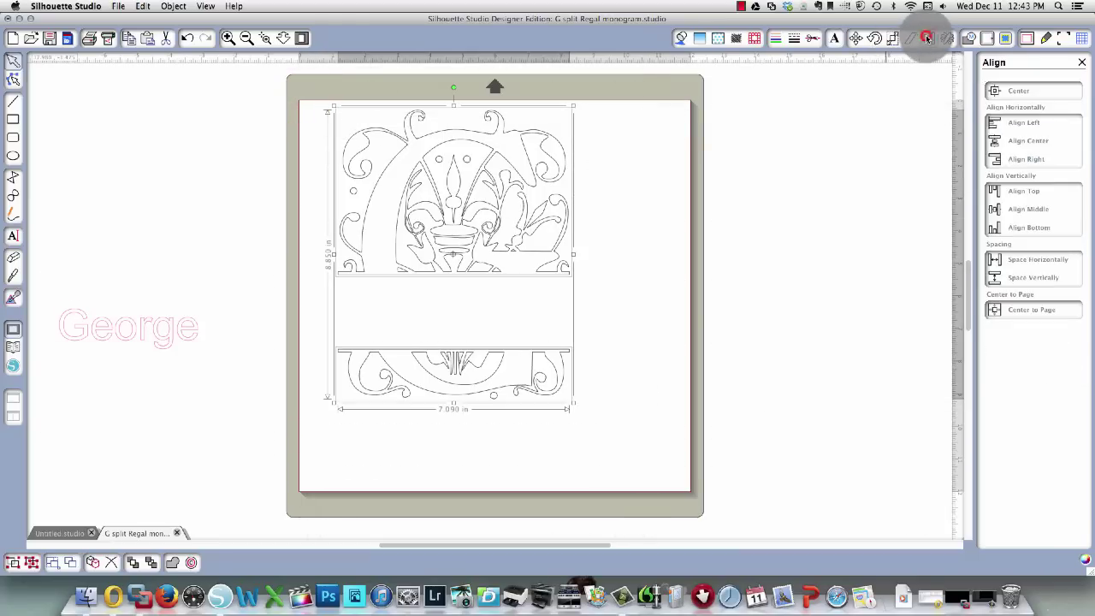
{"action": "left_click", "coordinate": [1013, 310]}
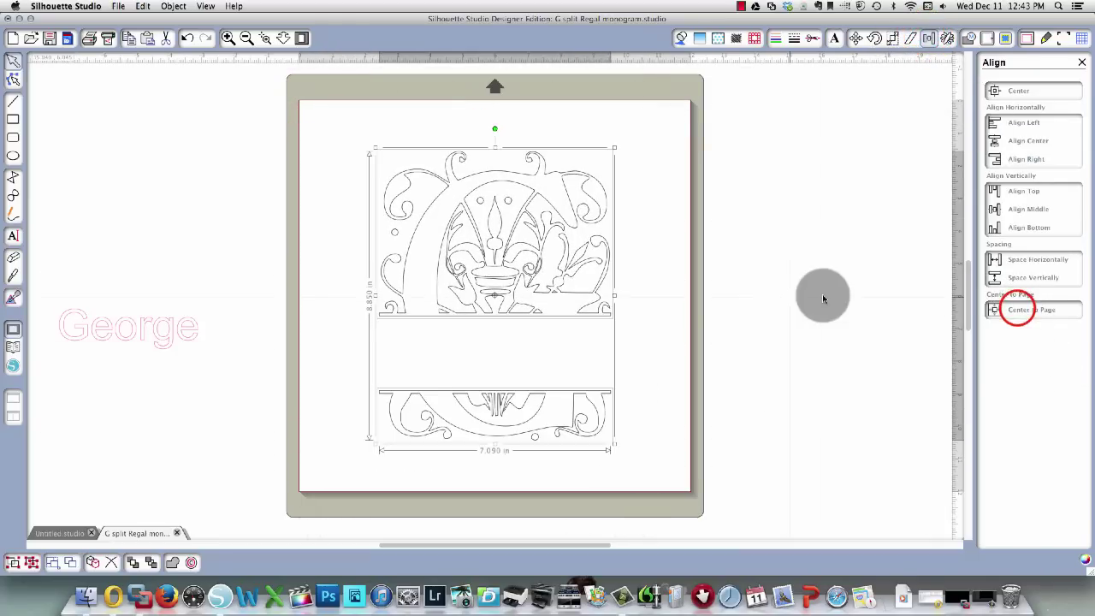
{"action": "left_click", "coordinate": [660, 404]}
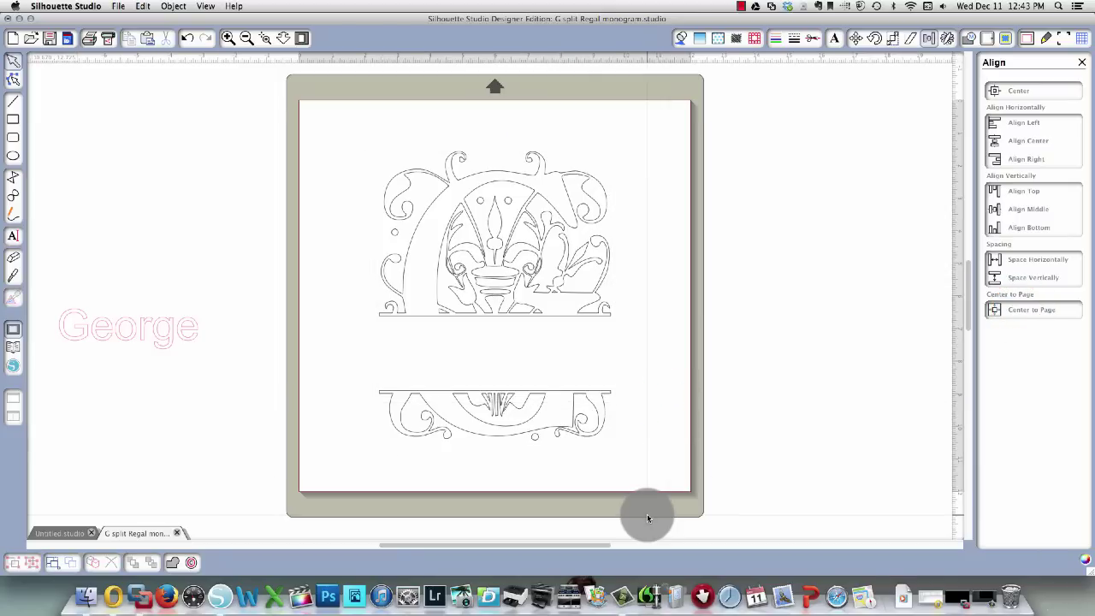
Delete the pink George sample text.
{"action": "mouse_move", "coordinate": [146, 341]}
{"action": "left_mouse_down"}
{"action": "mouse_move", "coordinate": [534, 352]}
{"action": "mouse_move", "coordinate": [181, 336]}
{"action": "left_mouse_up"}
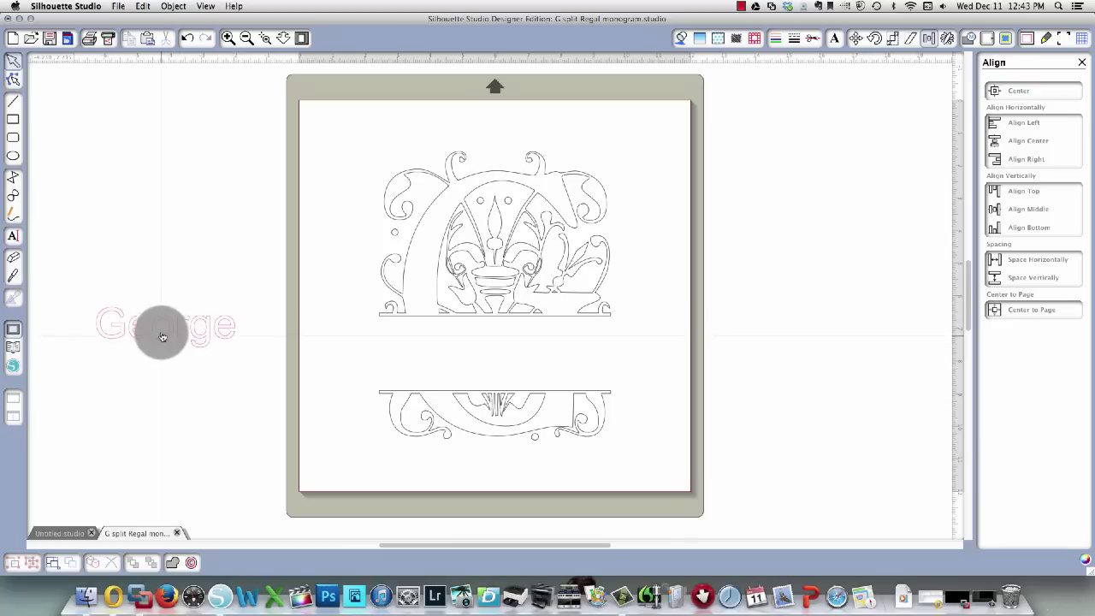
{"action": "left_click", "coordinate": [161, 336]}
{"action": "key", "text": "Delete"}
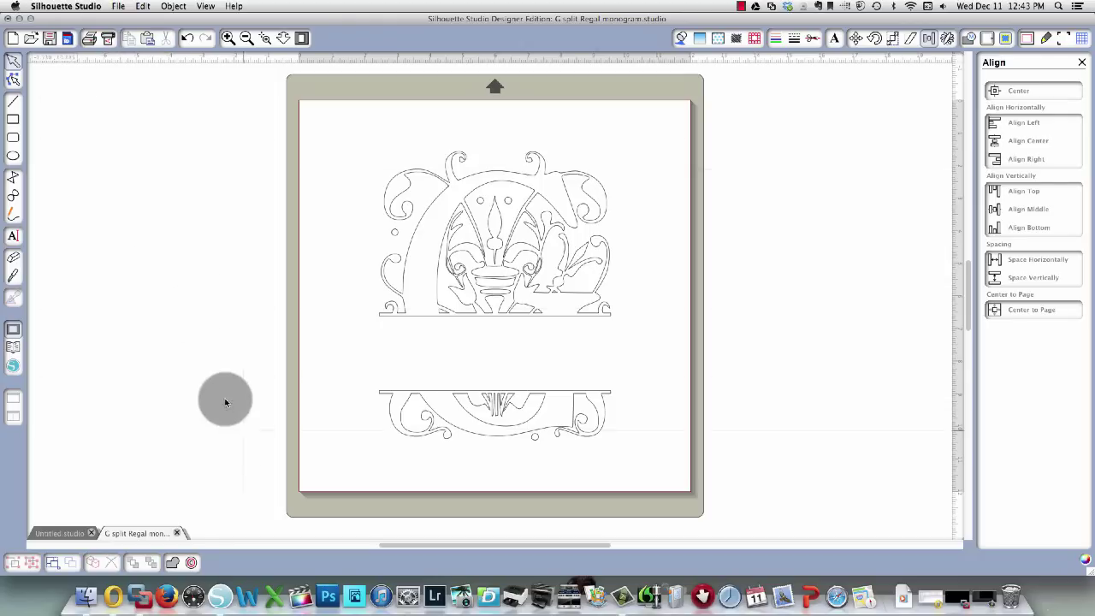
Begin saving to the library with the filename 'G split monogram Regal'.
{"action": "left_click", "coordinate": [117, 6]}
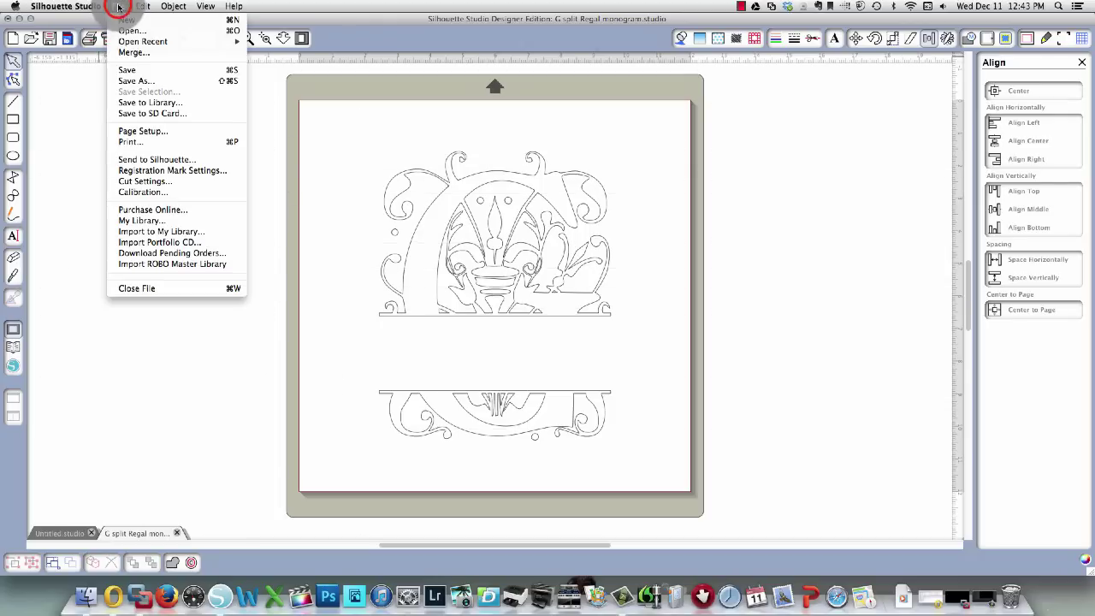
{"action": "left_click", "coordinate": [135, 102]}
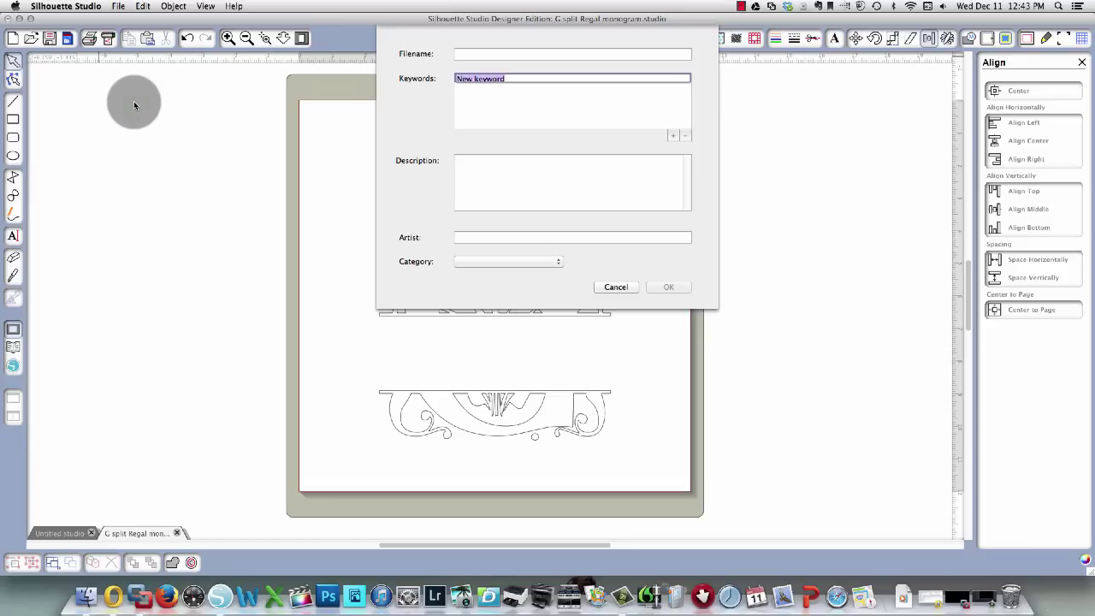
{"action": "left_click", "coordinate": [469, 55]}
{"action": "left_click", "coordinate": [471, 56]}
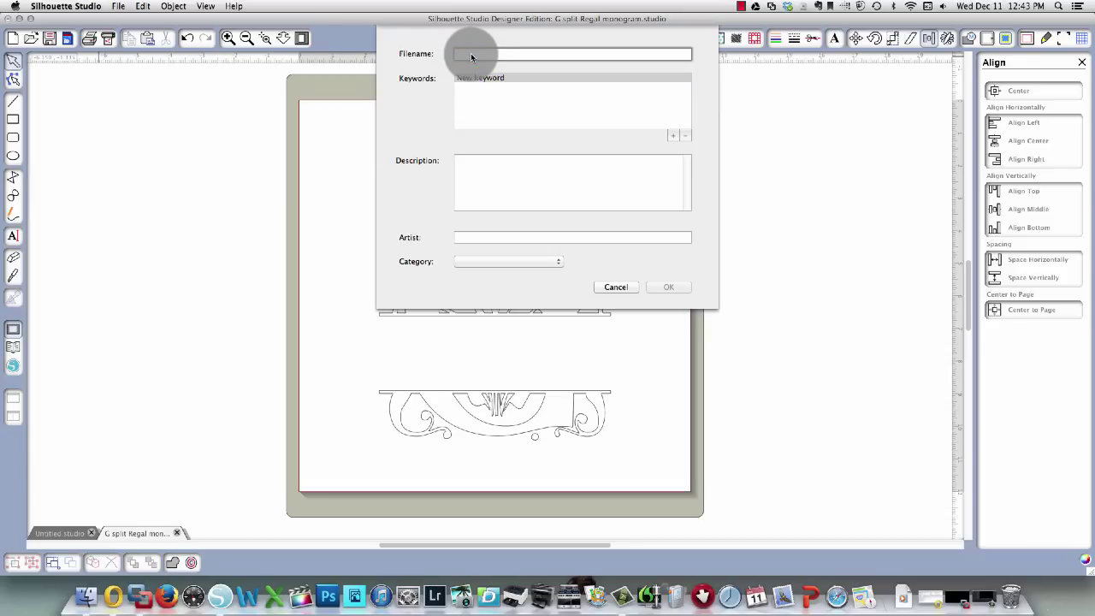
{"action": "type", "text": "G "}
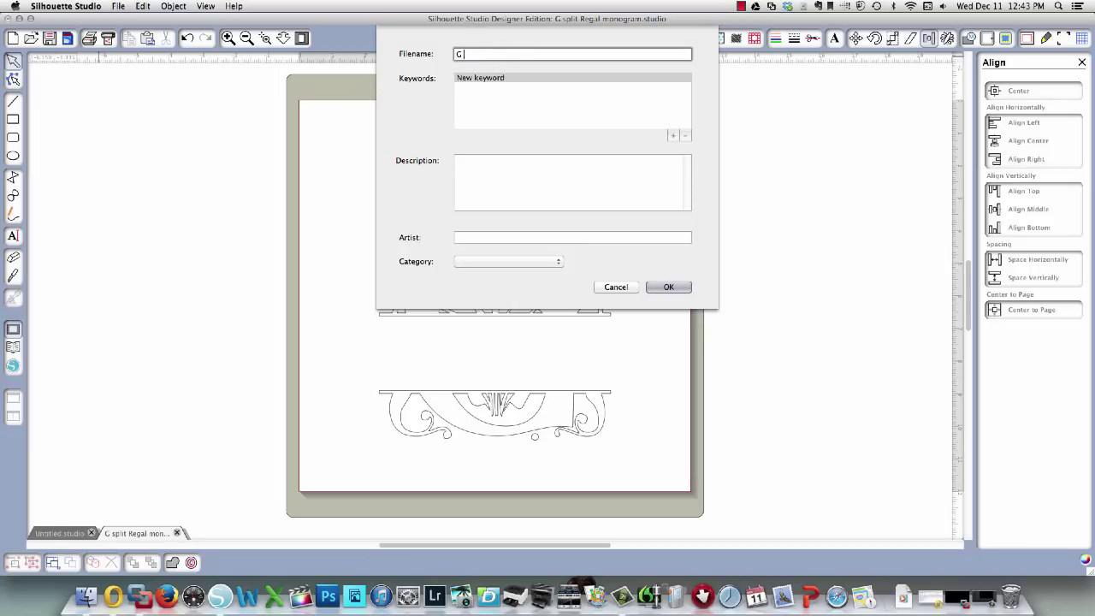
{"action": "type", "text": "split monogram"}
{"action": "type", "text": "Regal"}
Add keyword 'monogram' and a description of the letter G split monogram in Regal font.
{"action": "left_click", "coordinate": [513, 77]}
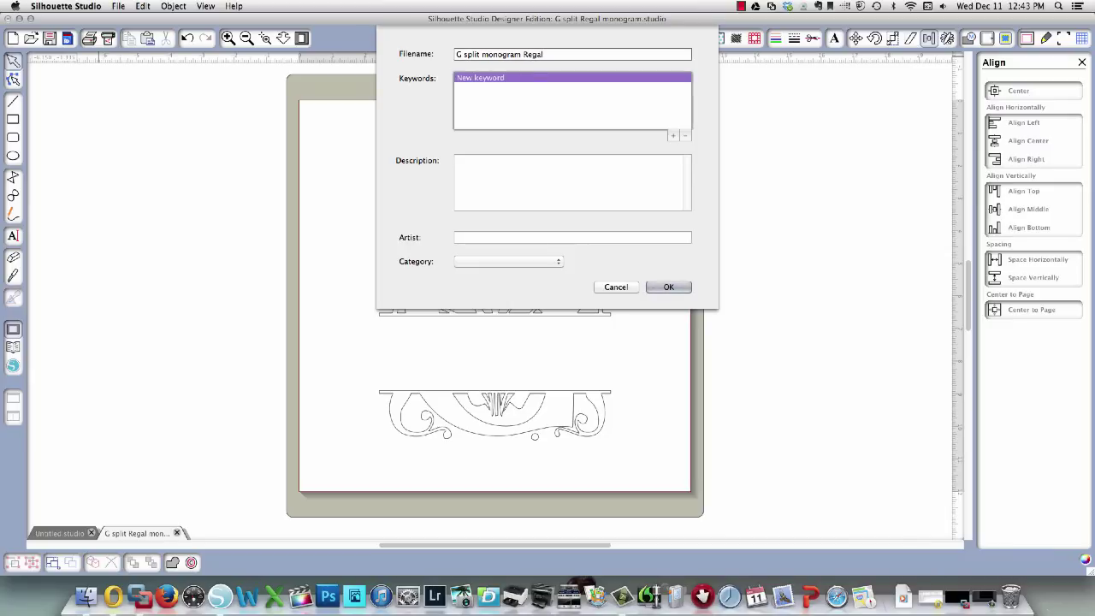
{"action": "left_click", "coordinate": [672, 137]}
{"action": "type", "text": "mono"}
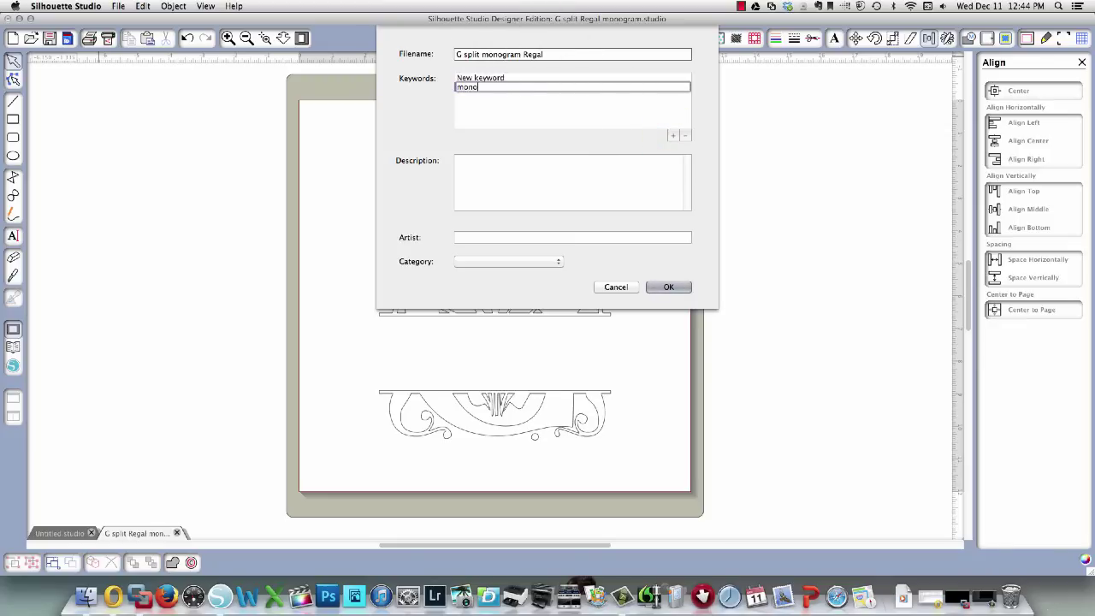
{"action": "type", "text": "gram"}
{"action": "key", "text": "Return"}
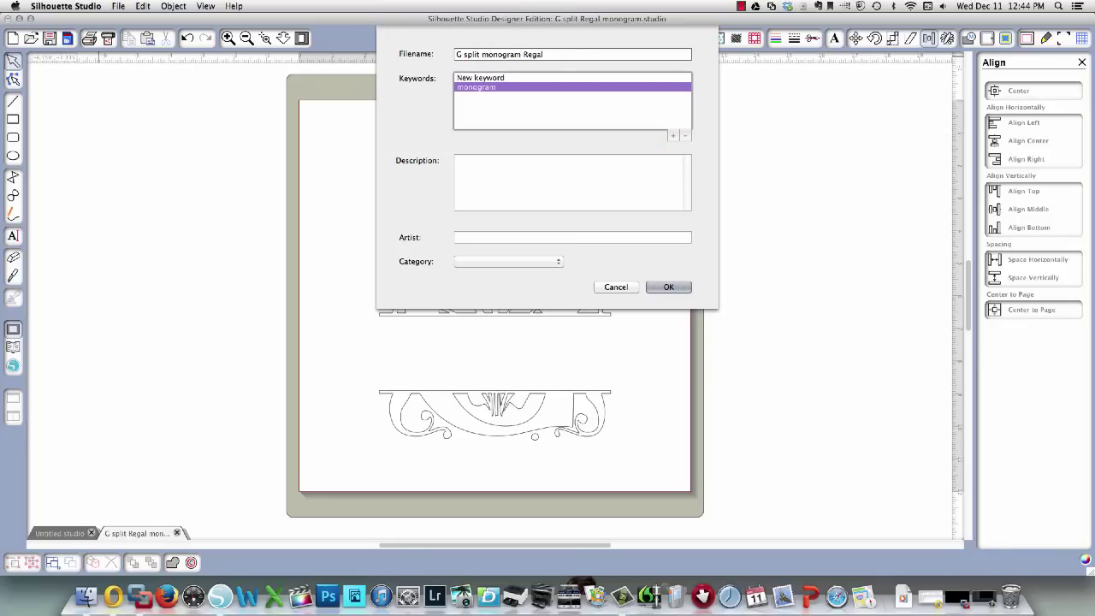
{"action": "left_click", "coordinate": [473, 175]}
{"action": "type", "text": "This is the letter G as a "}
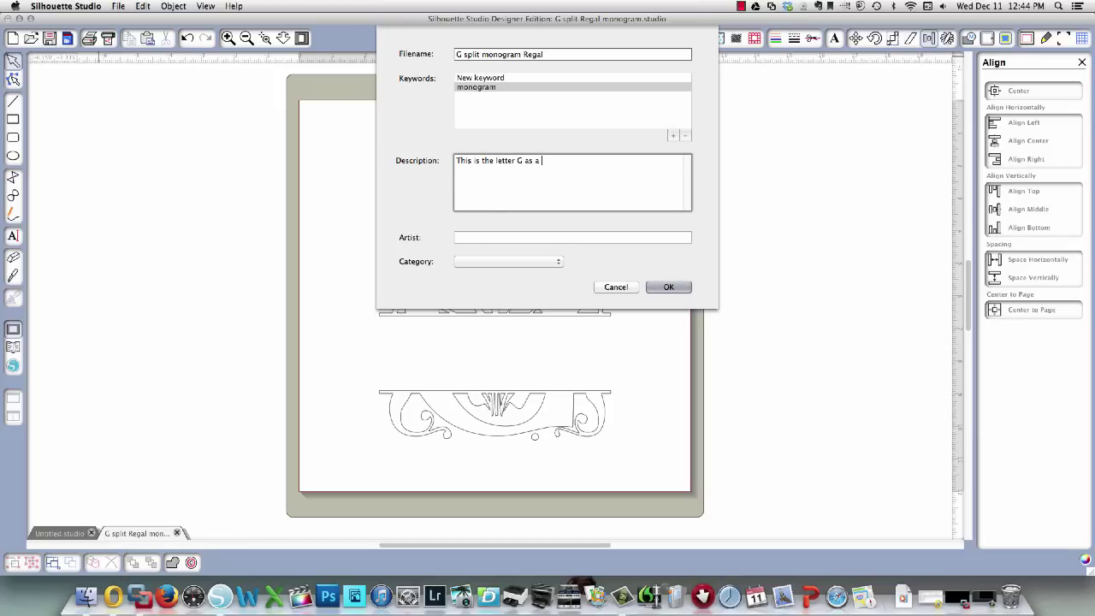
{"action": "type", "text": "split monogram using the Regal "}
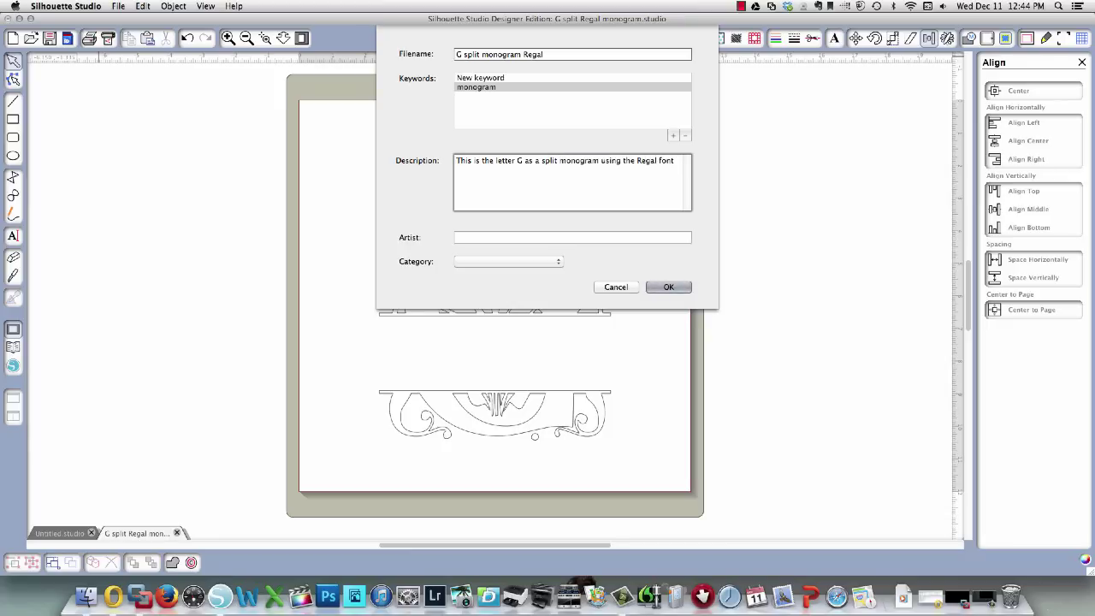
{"action": "type", "text": "font"}
Enter the artist's name, choose the Regular Cut category, and save.
{"action": "left_click", "coordinate": [465, 238]}
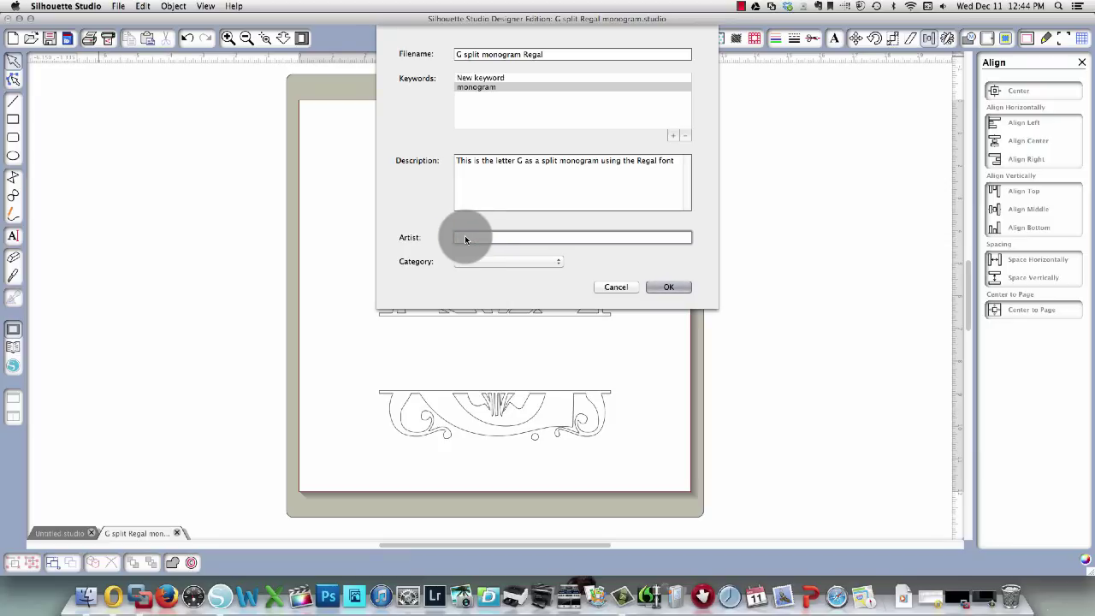
{"action": "type", "text": "Karin Adamczyk"}
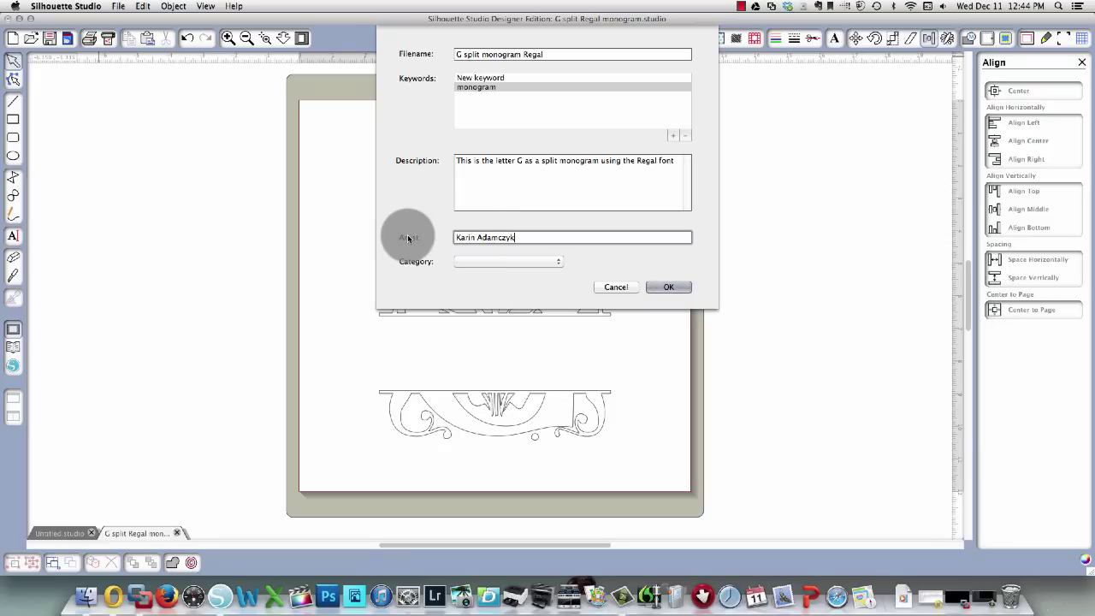
{"action": "left_click", "coordinate": [548, 266]}
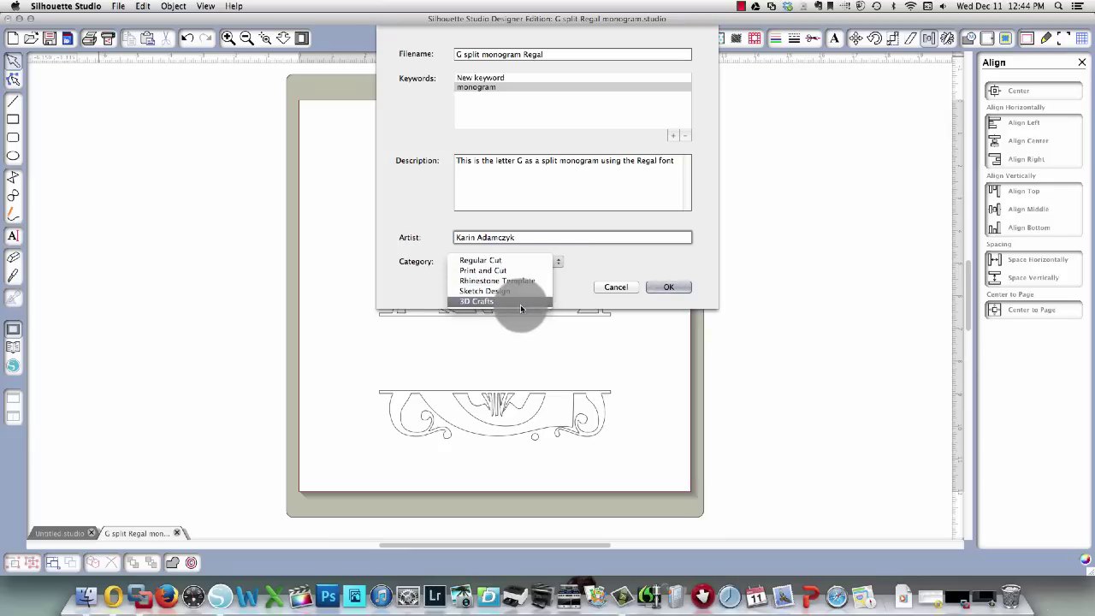
{"action": "left_click", "coordinate": [513, 260]}
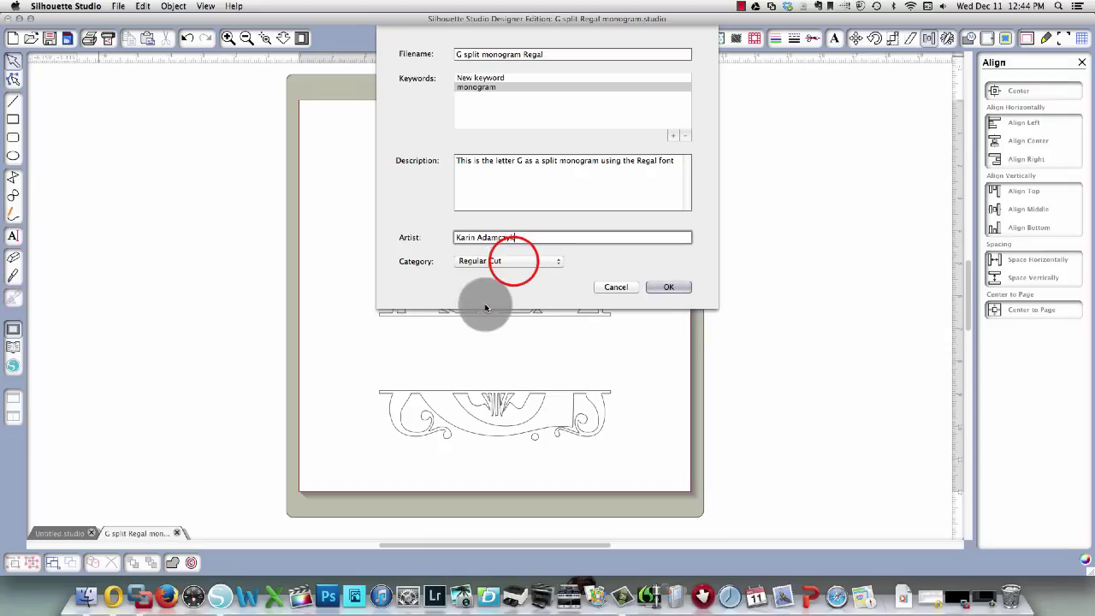
{"action": "left_click", "coordinate": [674, 286]}
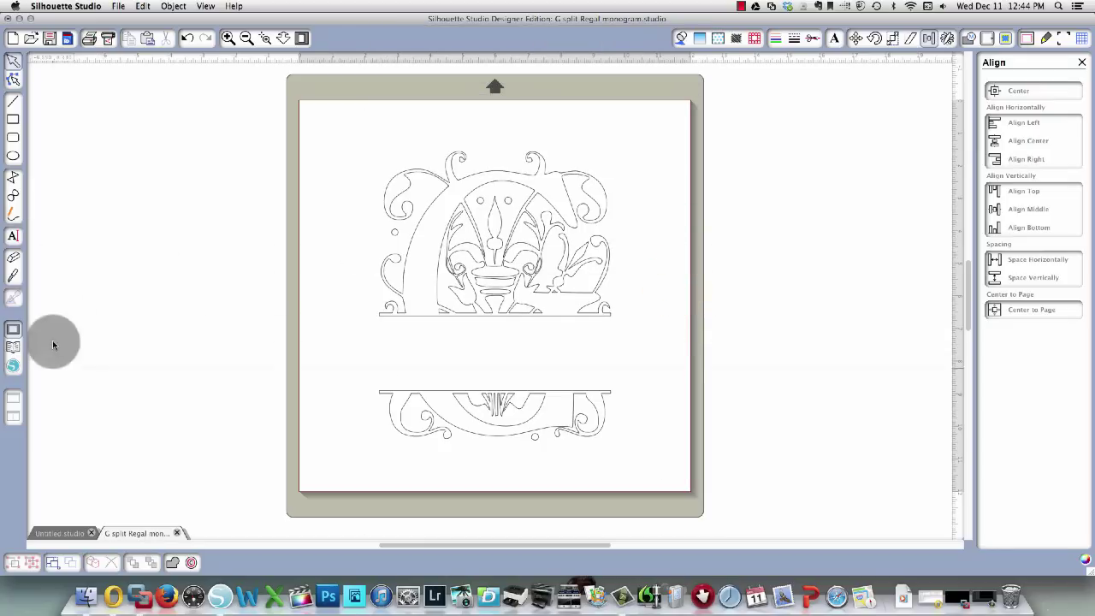
Open the Library and show the My Own Designs folder.
{"action": "left_click", "coordinate": [13, 348]}
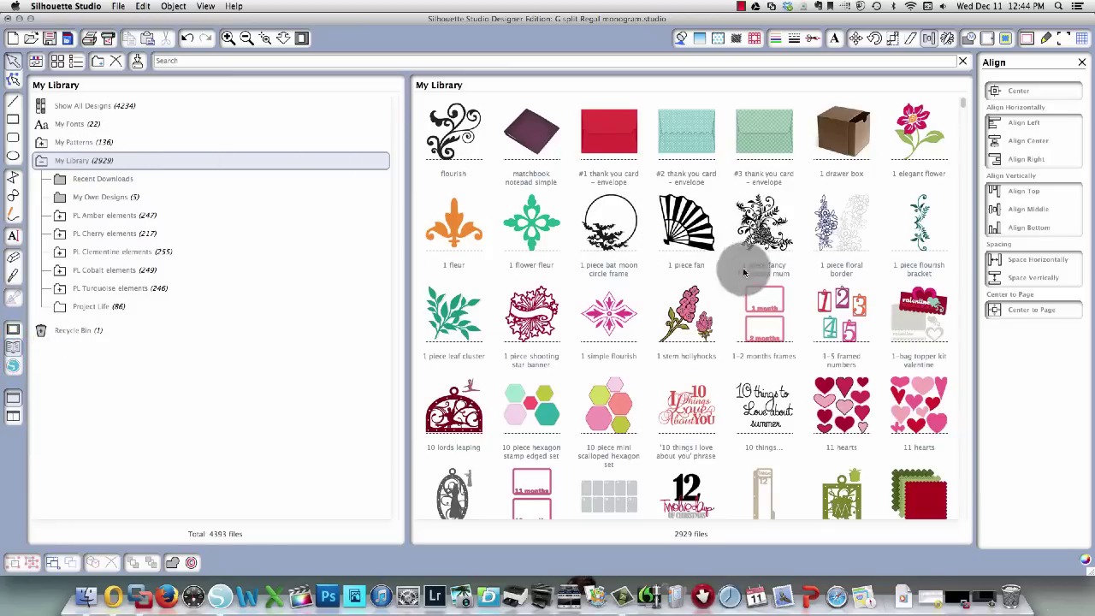
{"action": "scroll", "coordinate": [774, 285], "scroll_direction": "down", "scroll_amount": 1}
{"action": "scroll", "coordinate": [775, 285], "scroll_direction": "down", "scroll_amount": 20}
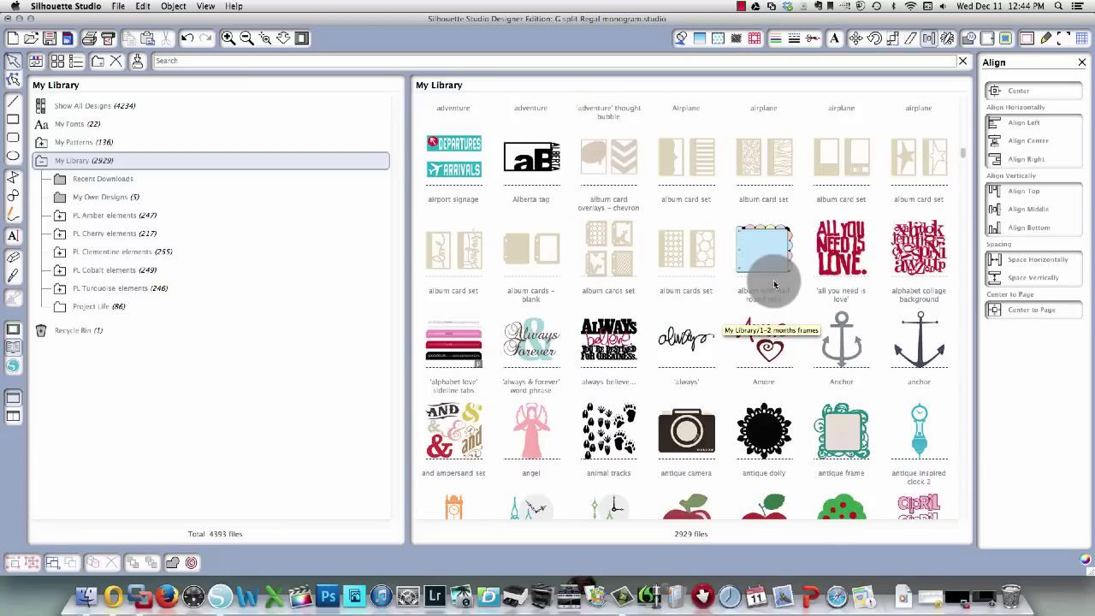
{"action": "scroll", "coordinate": [774, 285], "scroll_direction": "down", "scroll_amount": 20}
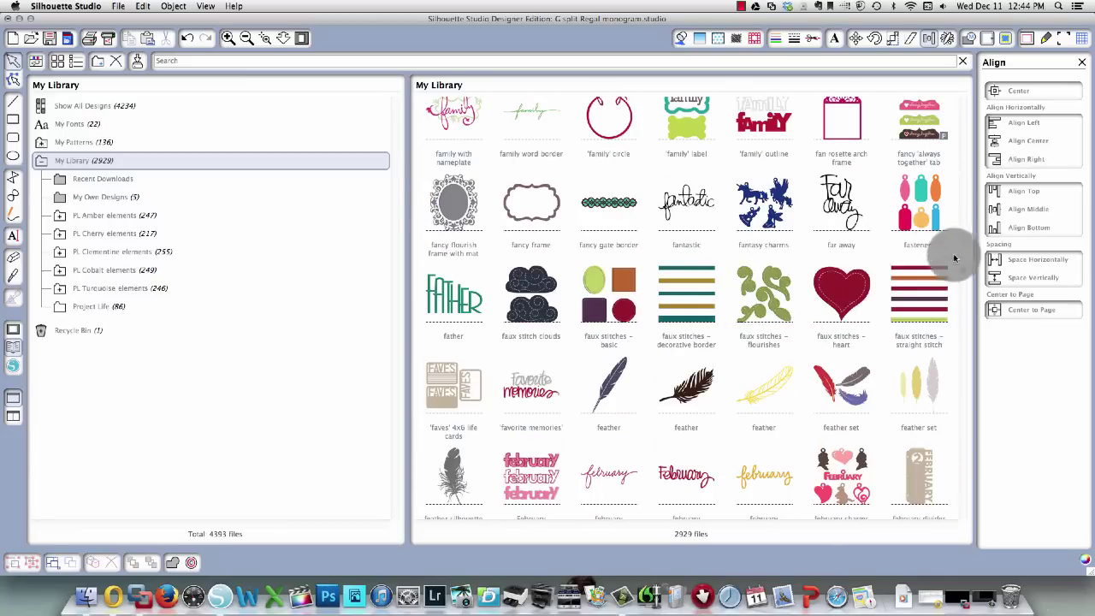
{"action": "left_click_drag", "start_coordinate": [963, 275], "coordinate": [967, 522]}
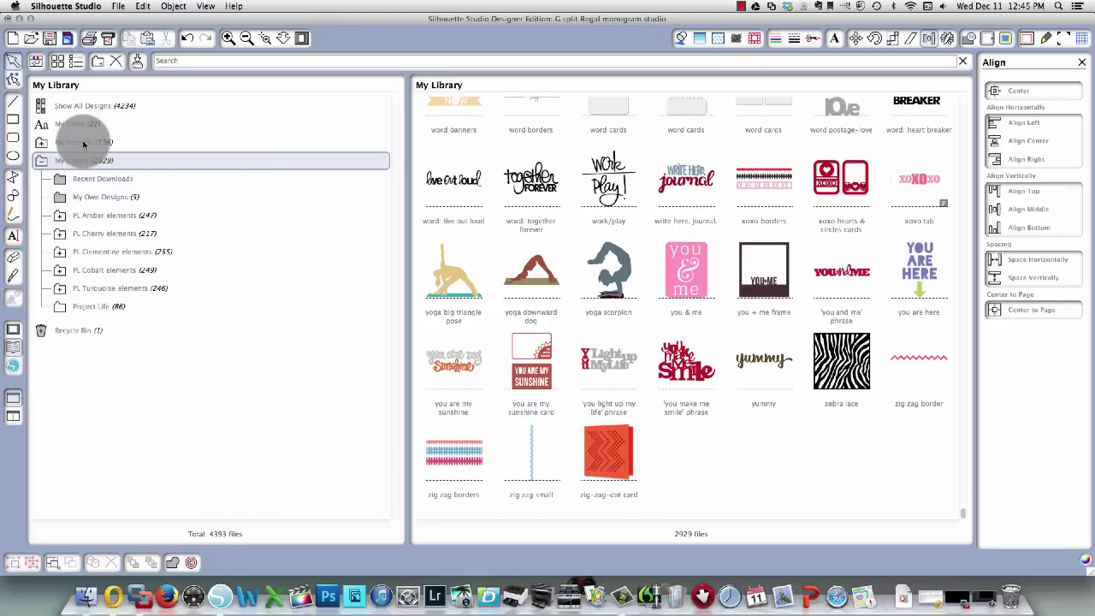
{"action": "left_click", "coordinate": [92, 197]}
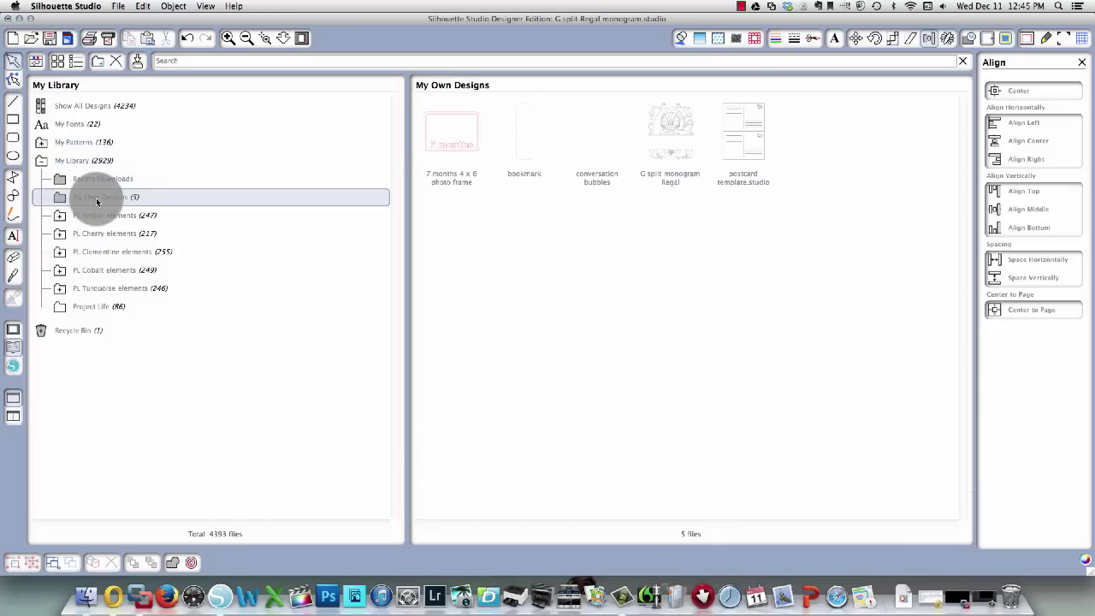
Move the G split monogram Regal design into the Project Life folder.
{"action": "left_click", "coordinate": [663, 158]}
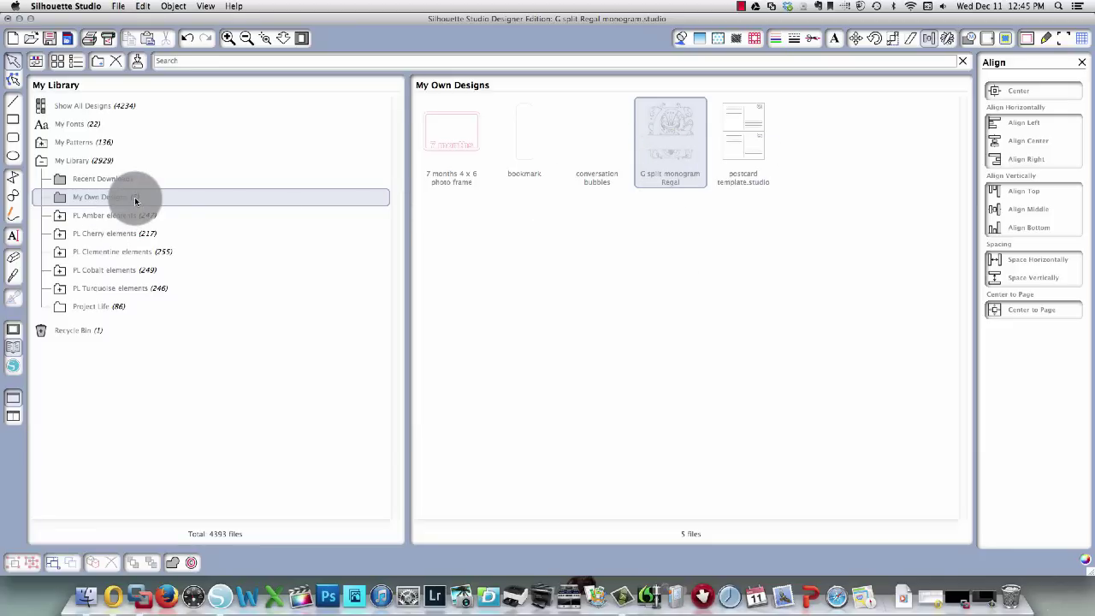
{"action": "double_click", "coordinate": [675, 122]}
{"action": "left_click_drag", "start_coordinate": [639, 130], "coordinate": [89, 308]}
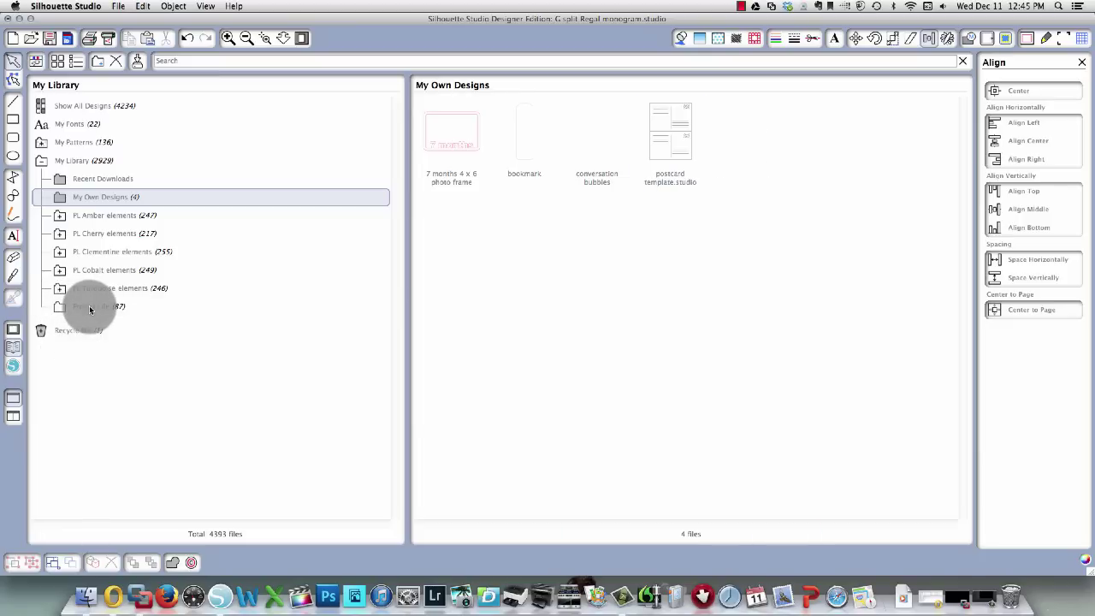
{"action": "left_click", "coordinate": [90, 306]}
Delete the monogram design from Project Life and close the library.
{"action": "scroll", "coordinate": [702, 285], "scroll_direction": "down", "scroll_amount": 15}
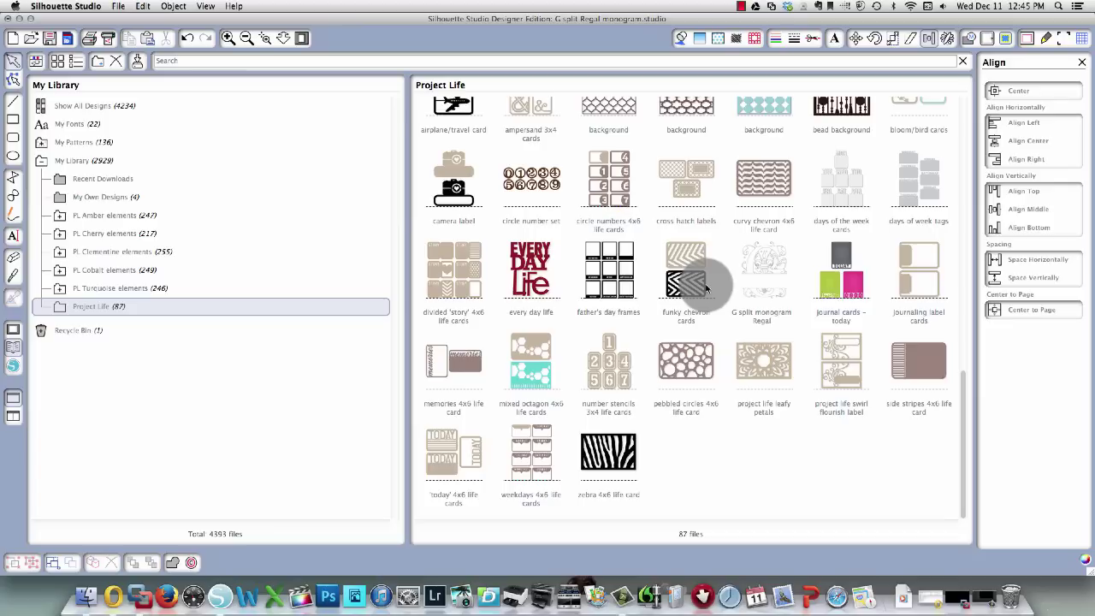
{"action": "left_click", "coordinate": [758, 271]}
{"action": "right_click", "coordinate": [759, 269]}
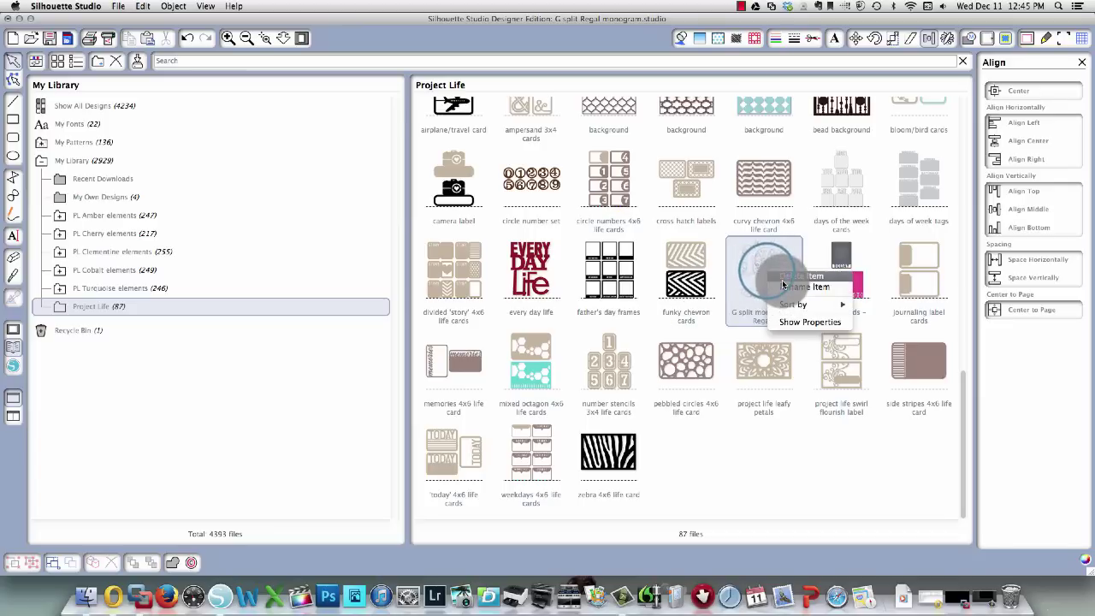
{"action": "left_click", "coordinate": [782, 279]}
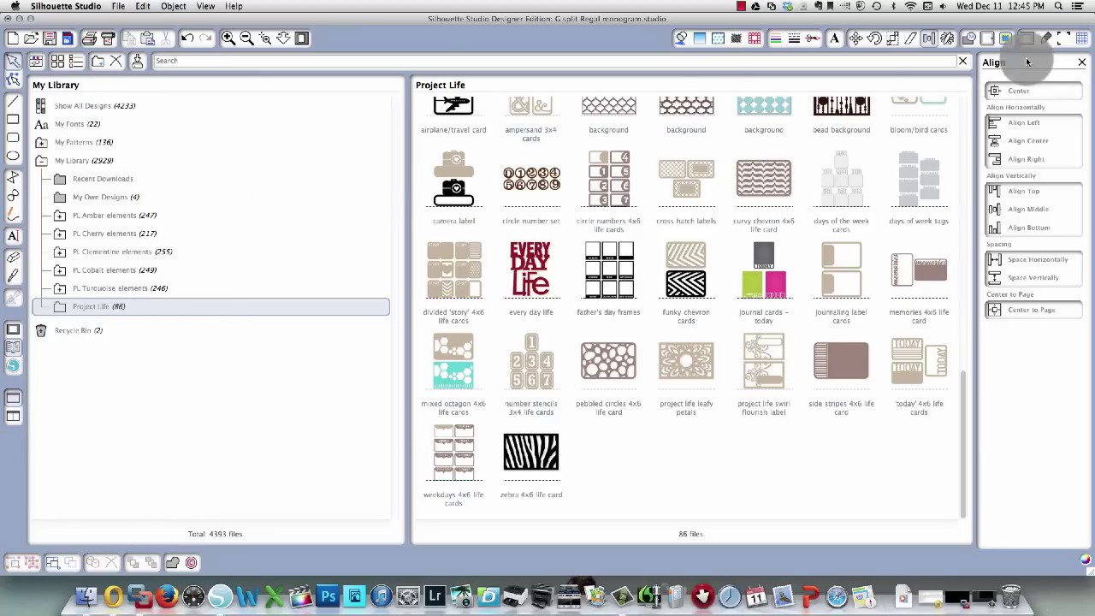
{"action": "left_click", "coordinate": [964, 62]}
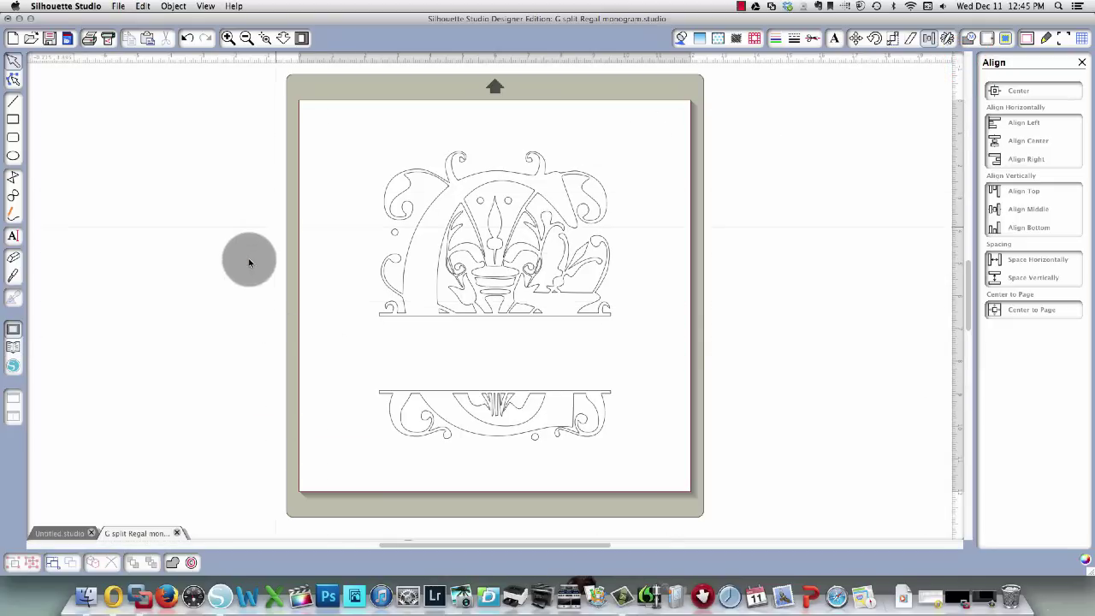
Marquee-select both split G halves on the page.
{"action": "left_click_drag", "start_coordinate": [308, 106], "coordinate": [639, 470]}
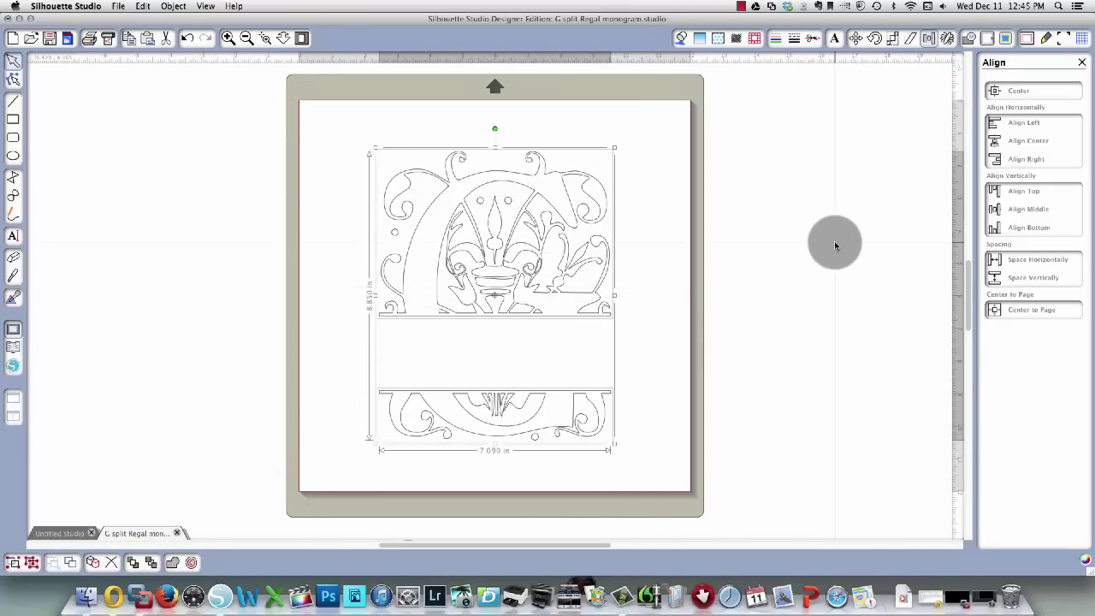